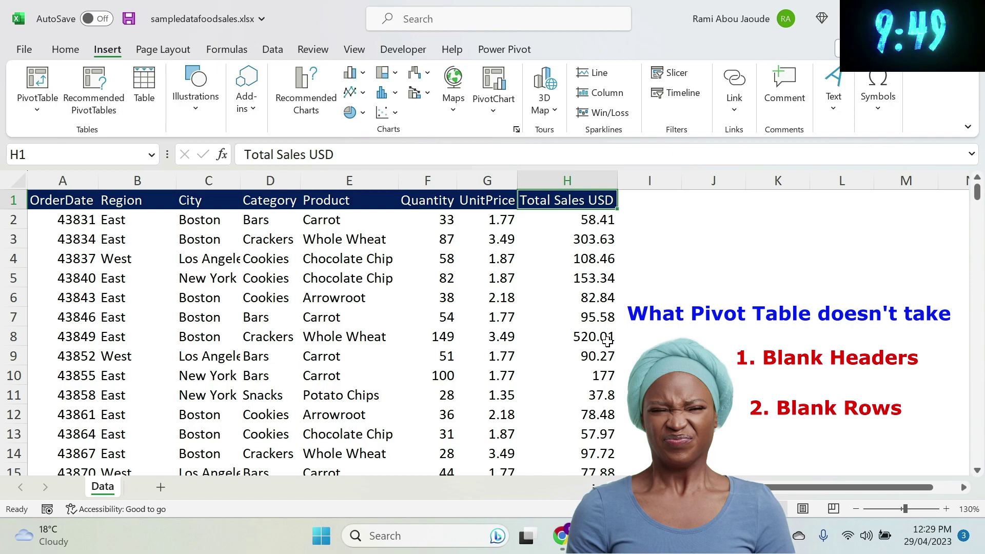
- Clear the Grand Total row at the bottom of the sales data (row 244)
{"action": "key", "text": "ctrl+Down"}
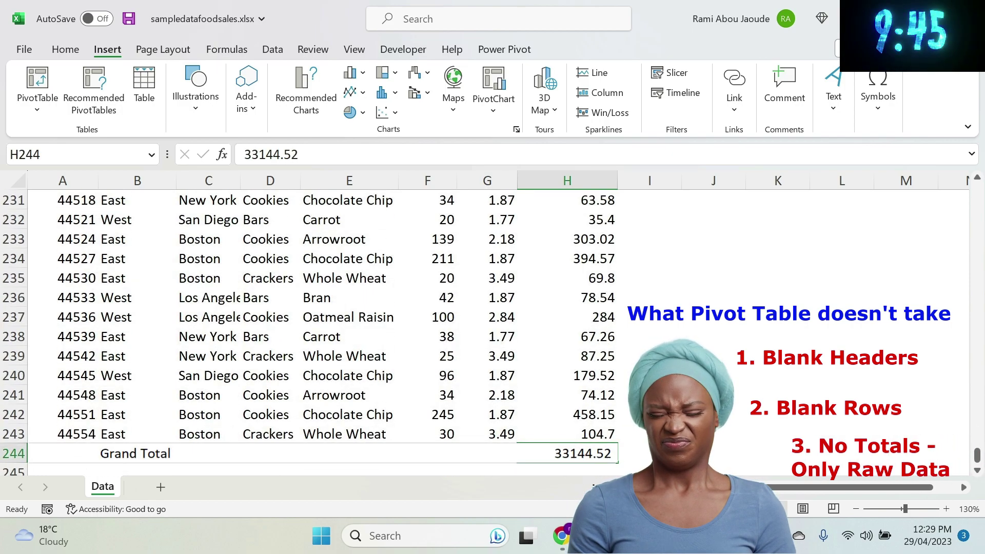
{"action": "left_click_drag", "start_coordinate": [590, 454], "coordinate": [31, 453]}
{"action": "key", "text": "Delete"}
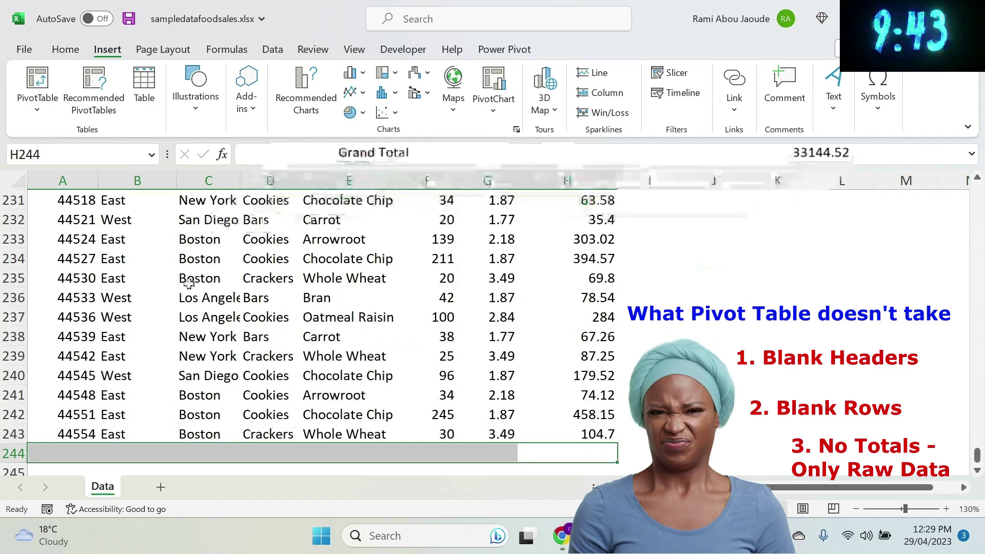
- Select the whole sales data range A1:H243 and start a new PivotTable from it
{"action": "left_click", "coordinate": [327, 273]}
{"action": "key", "text": "ctrl+a"}
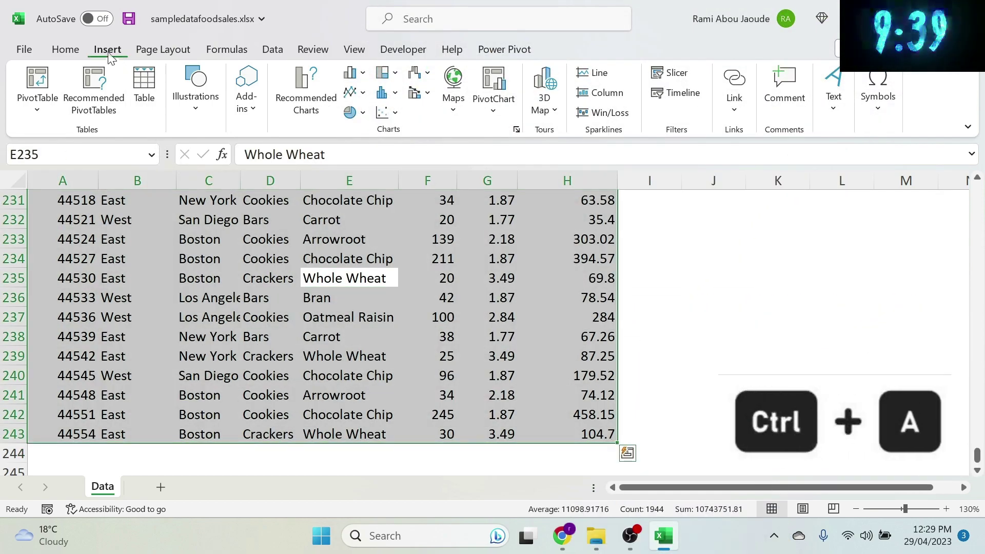
{"action": "left_click", "coordinate": [36, 78]}
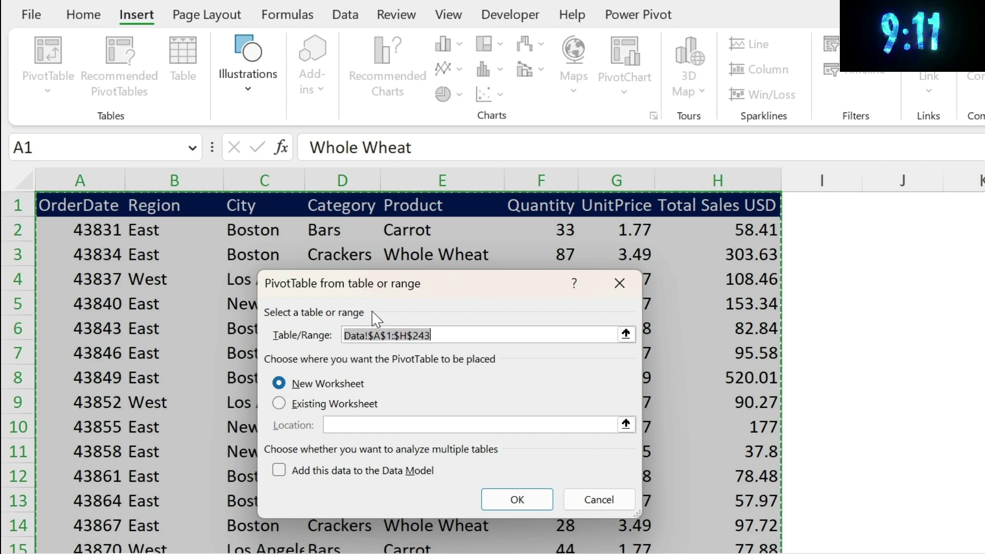
- Change the PivotTable source to whole columns A:H, then cancel the PivotTable
{"action": "left_click_drag", "start_coordinate": [79, 179], "coordinate": [726, 177]}
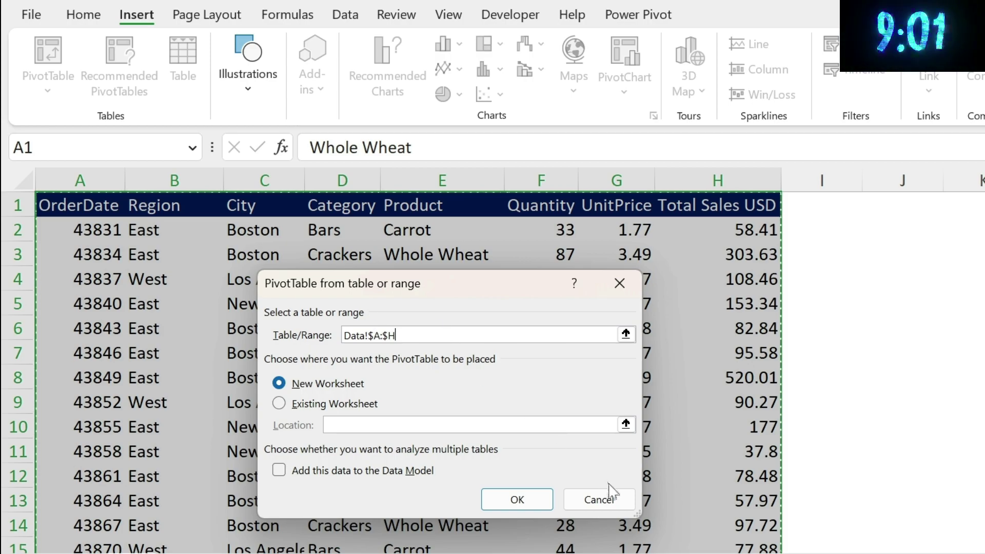
{"action": "left_click", "coordinate": [604, 500]}
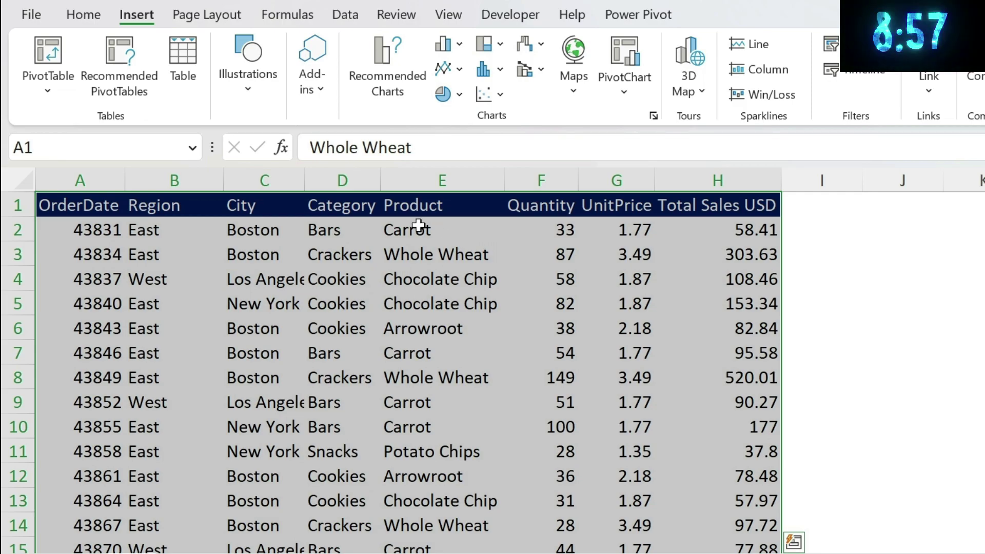
- Convert the sales data range into a table with headers
{"action": "left_click", "coordinate": [183, 62]}
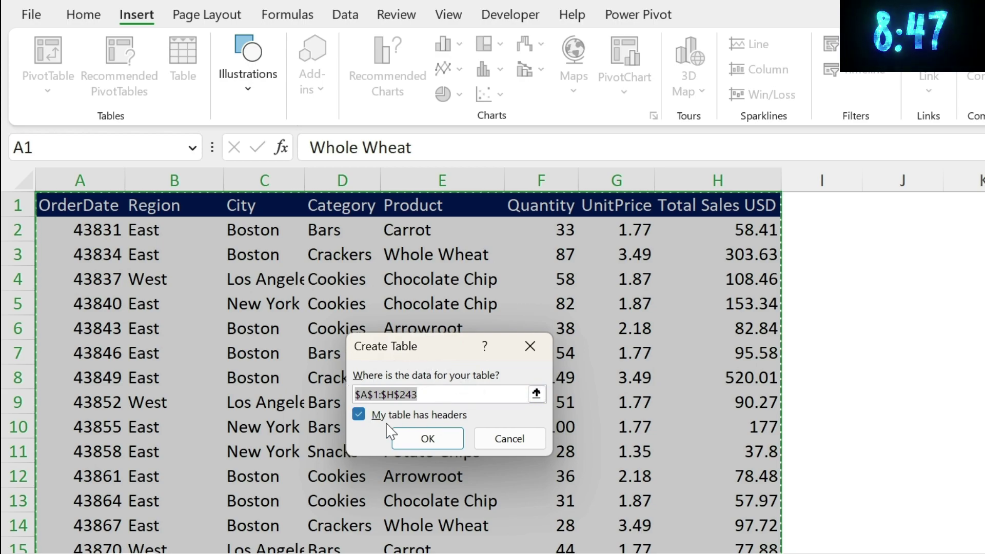
{"action": "left_click", "coordinate": [425, 440]}
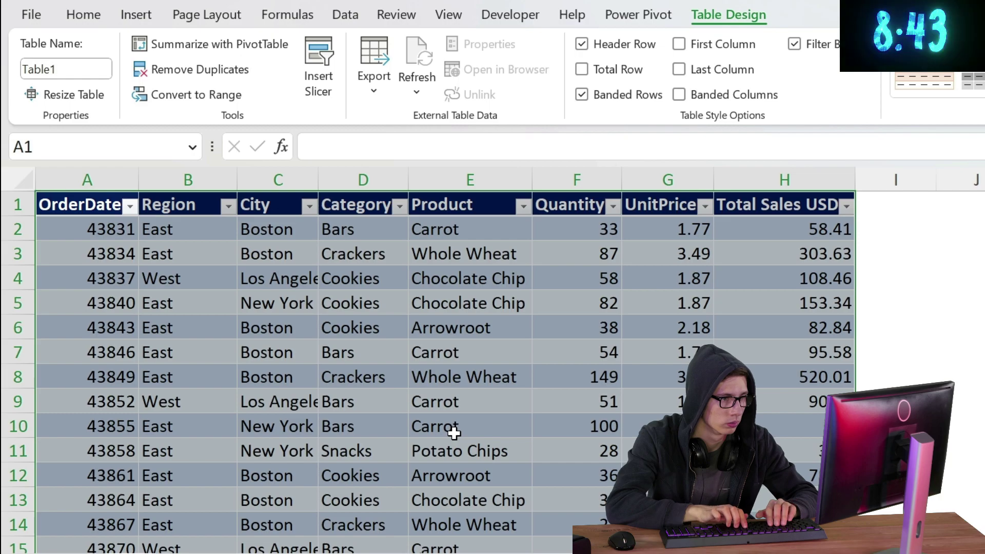
{"action": "left_click", "coordinate": [94, 341]}
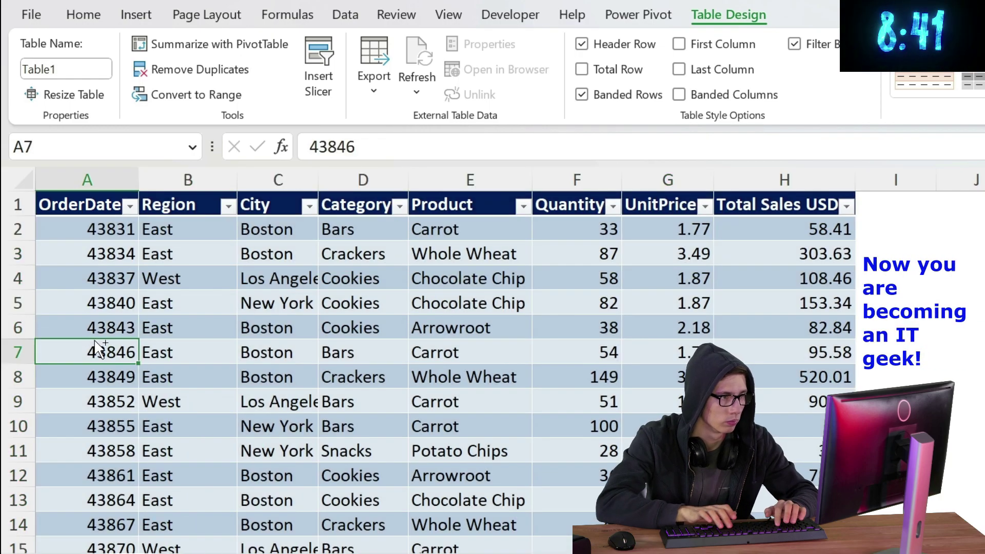
- Test table auto-expansion by entering 333 below the last row, then undo it
{"action": "key", "text": "ctrl+Down"}
{"action": "key", "text": "Down"}
{"action": "type", "text": "333"}
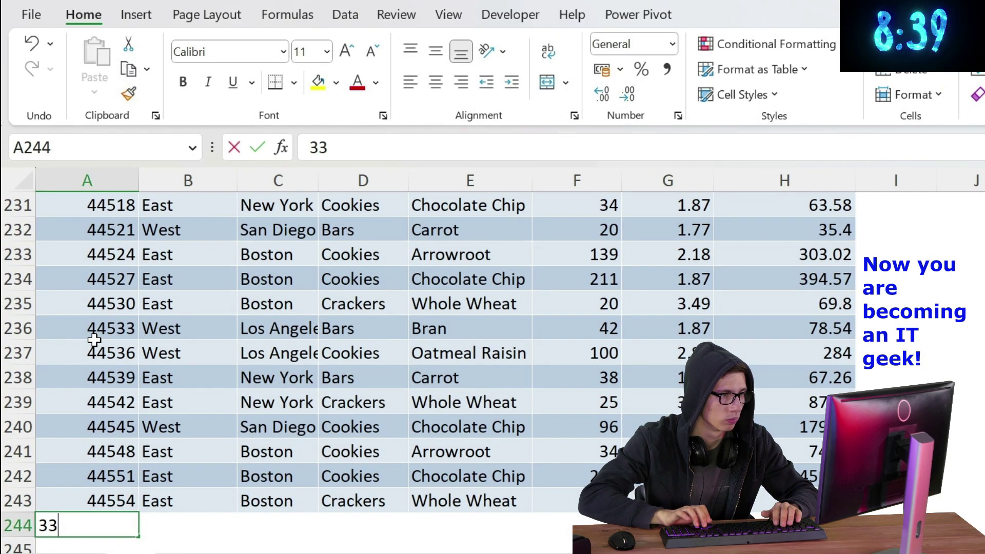
{"action": "key", "text": "Tab"}
{"action": "key", "text": "Left"}
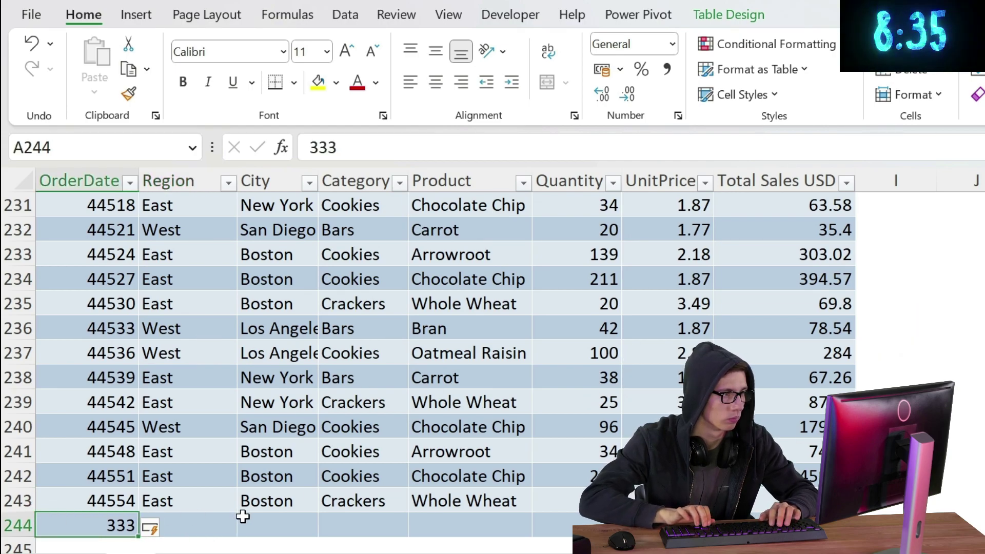
{"action": "key", "text": "ctrl+z"}
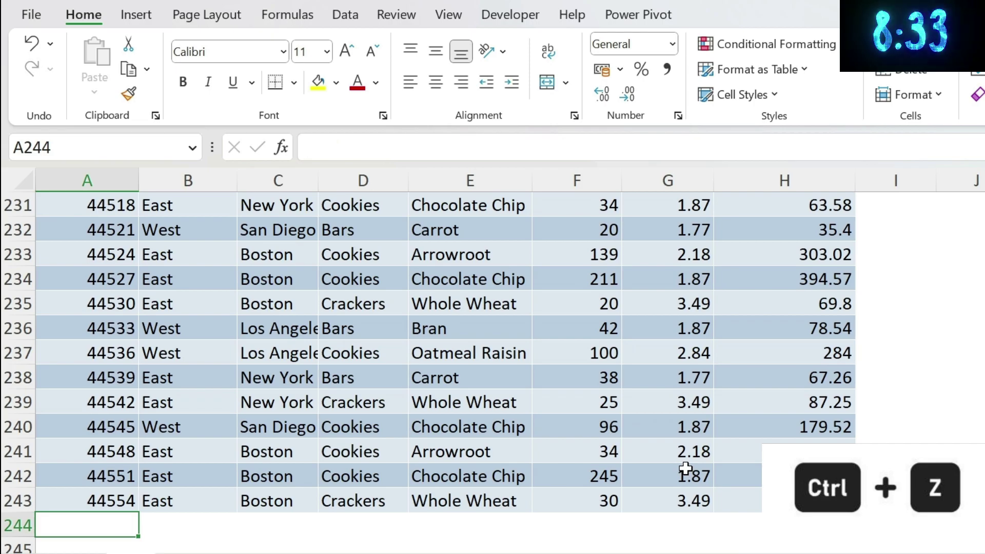
{"action": "key", "text": "ctrl+z"}
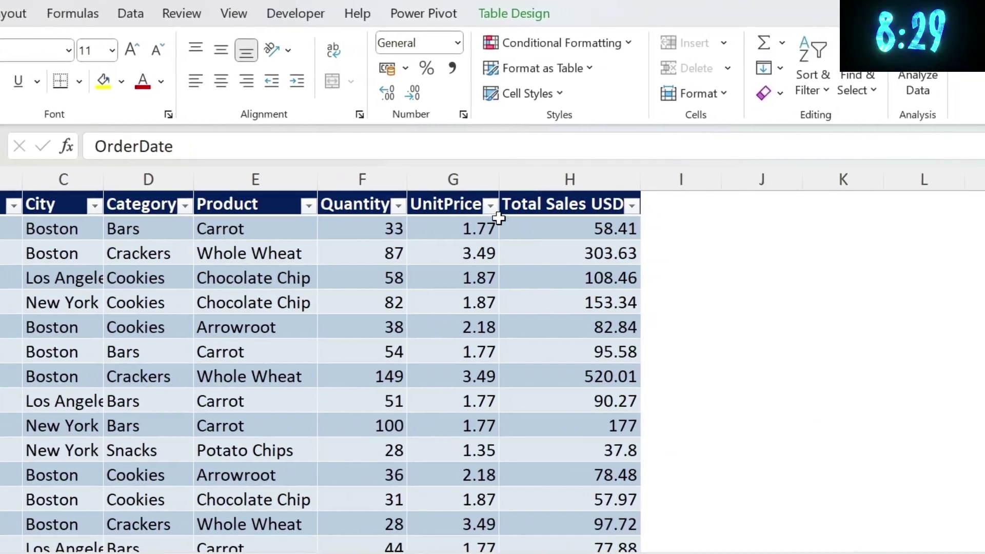
- Apply a blue table style from the Table Styles gallery
{"action": "left_click", "coordinate": [477, 17]}
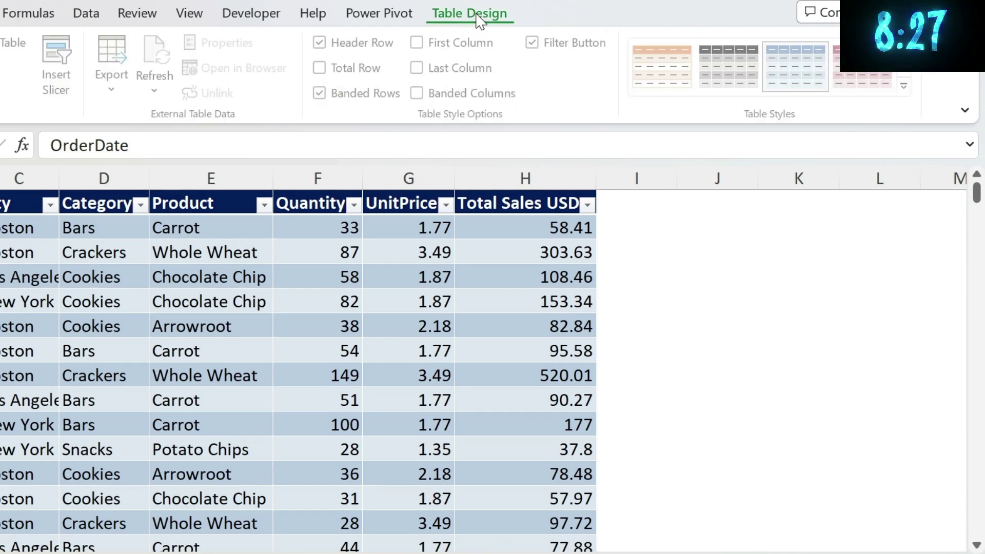
{"action": "left_click", "coordinate": [909, 89]}
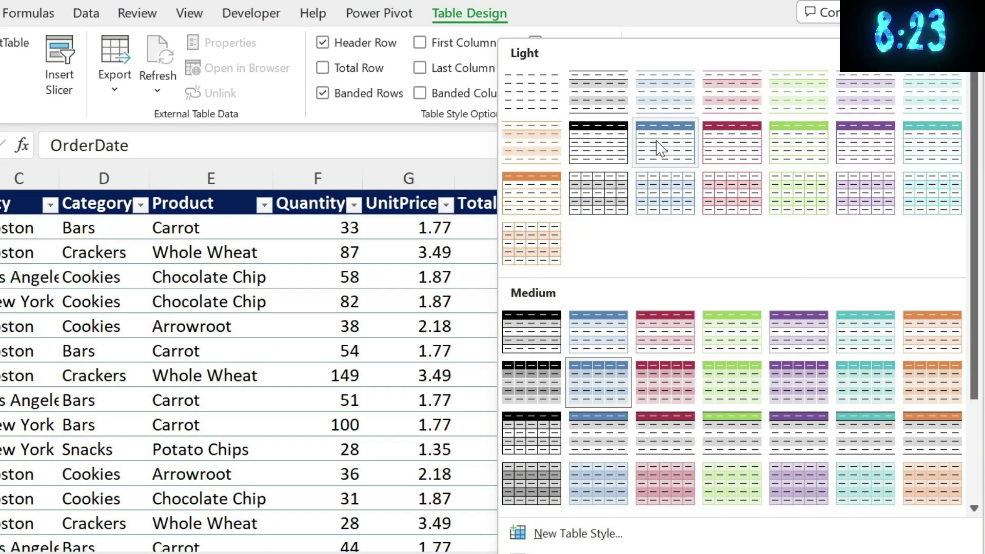
{"action": "left_click", "coordinate": [660, 148]}
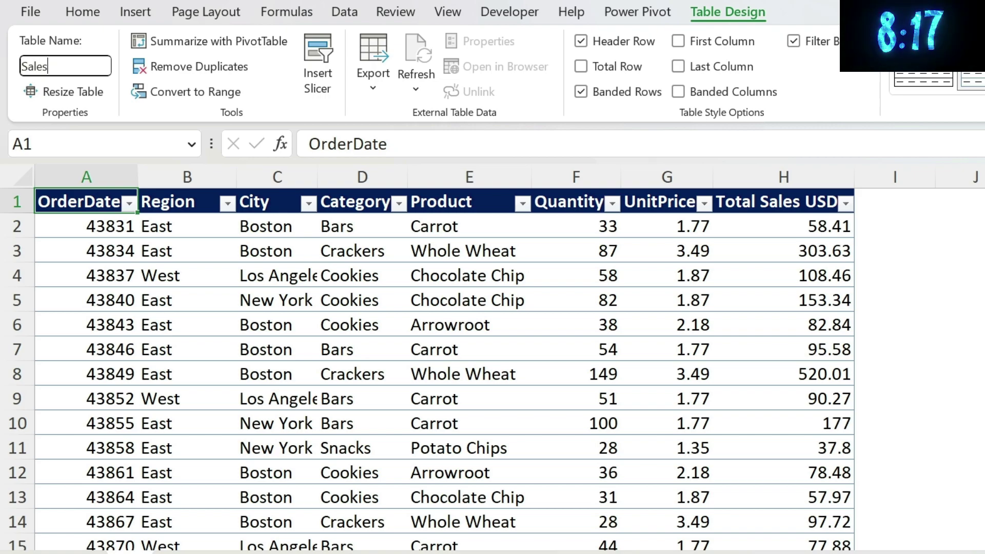
{"action": "left_click", "coordinate": [399, 299]}
- Create a PivotTable from the Sales table on a new worksheet, after briefly trying location J2
{"action": "left_click", "coordinate": [134, 11]}
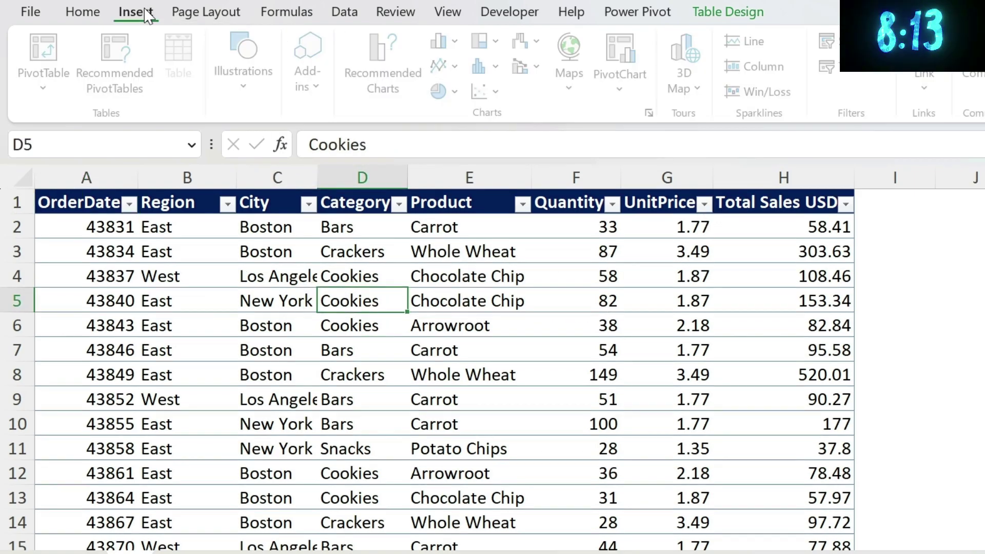
{"action": "left_click", "coordinate": [47, 49]}
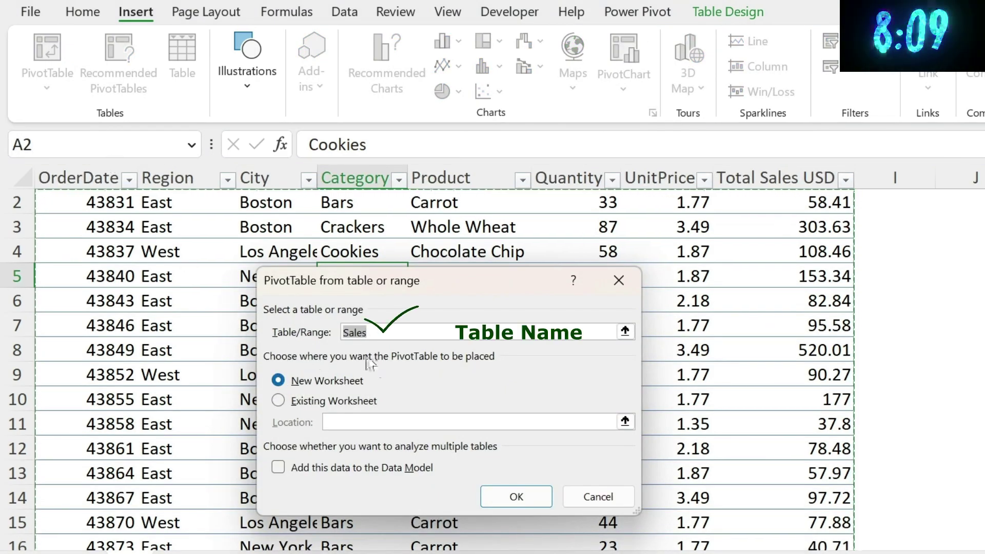
{"action": "left_click", "coordinate": [278, 401]}
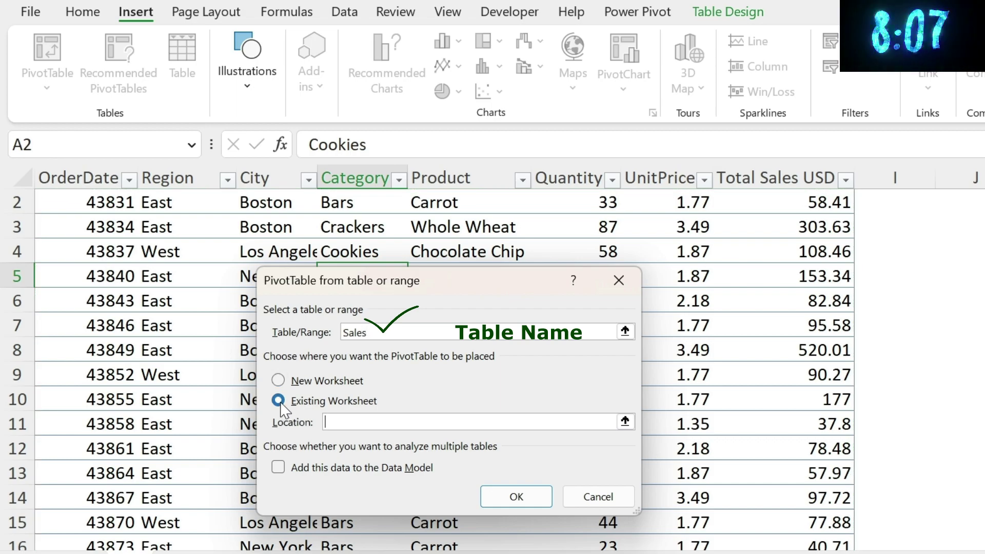
{"action": "left_click", "coordinate": [624, 422]}
{"action": "left_click", "coordinate": [625, 311]}
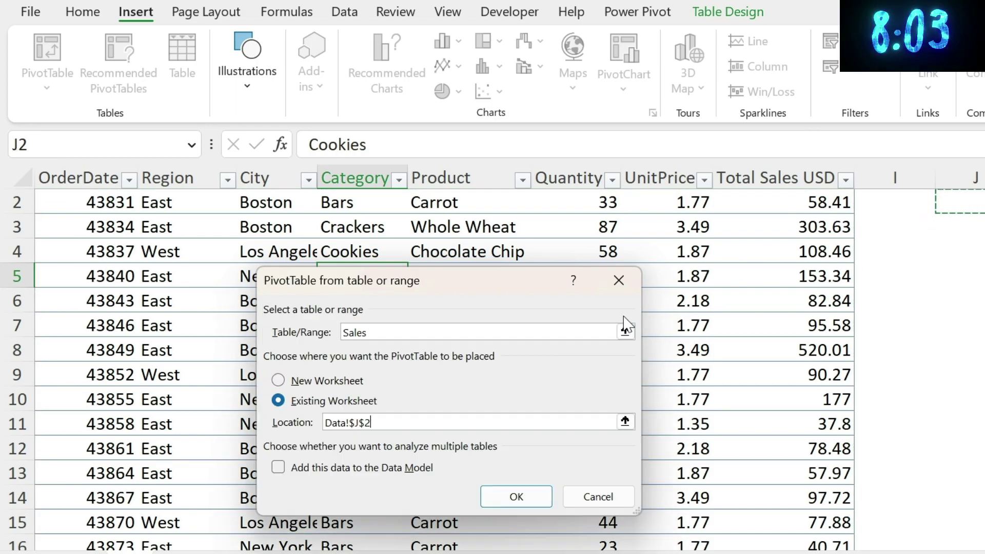
{"action": "left_click", "coordinate": [297, 384]}
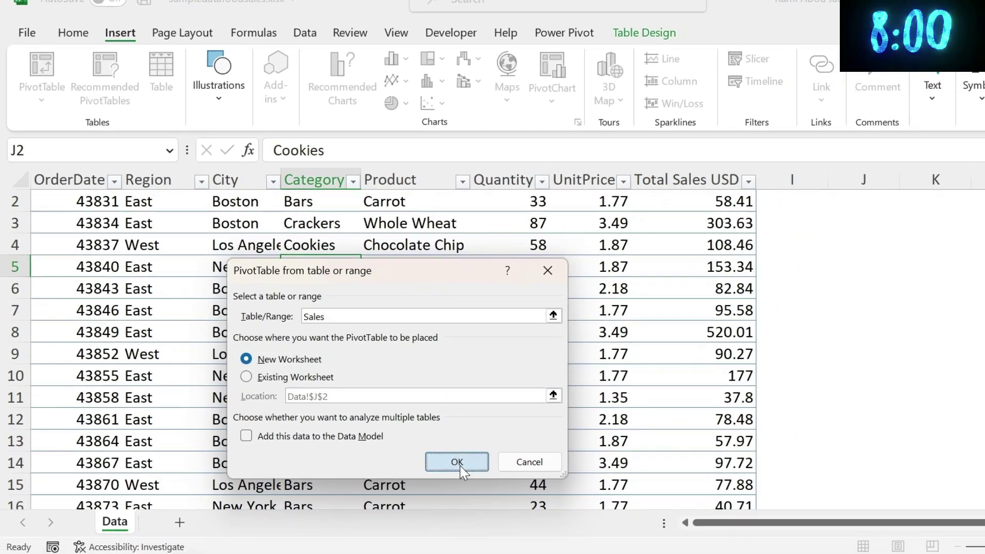
{"action": "left_click", "coordinate": [516, 496]}
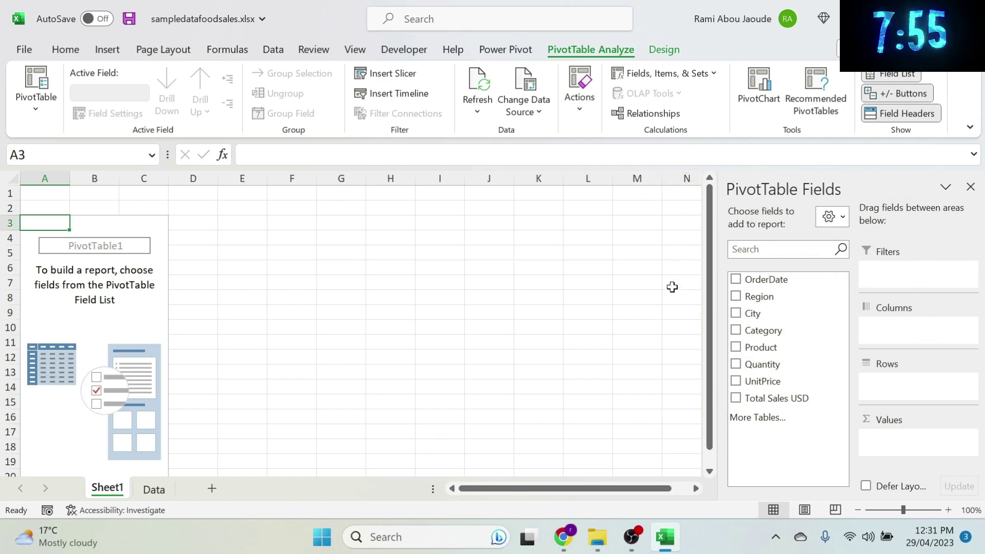
- Close the PivotTable field list and bring it back via Show Field List
{"action": "left_click", "coordinate": [974, 193]}
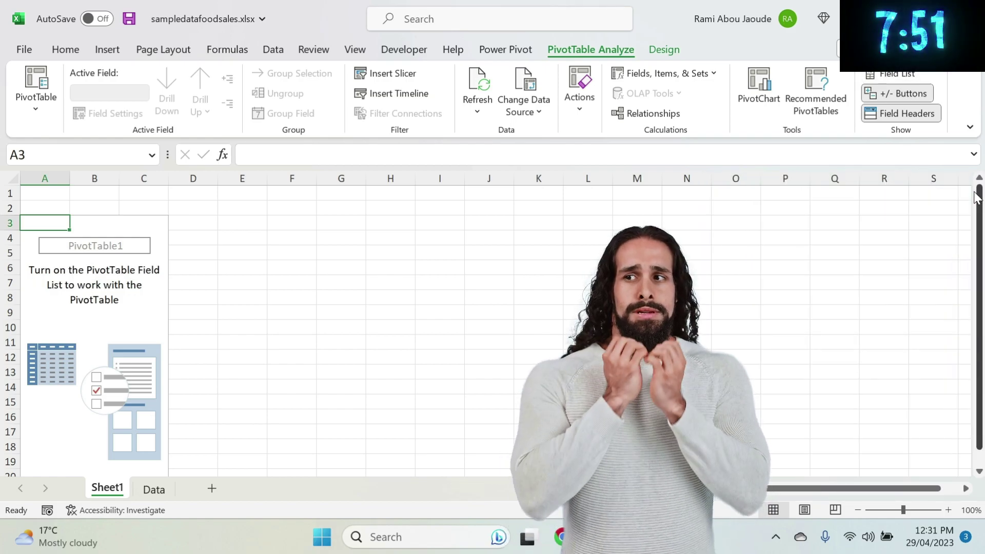
{"action": "right_click", "coordinate": [47, 327]}
{"action": "left_click", "coordinate": [108, 456]}
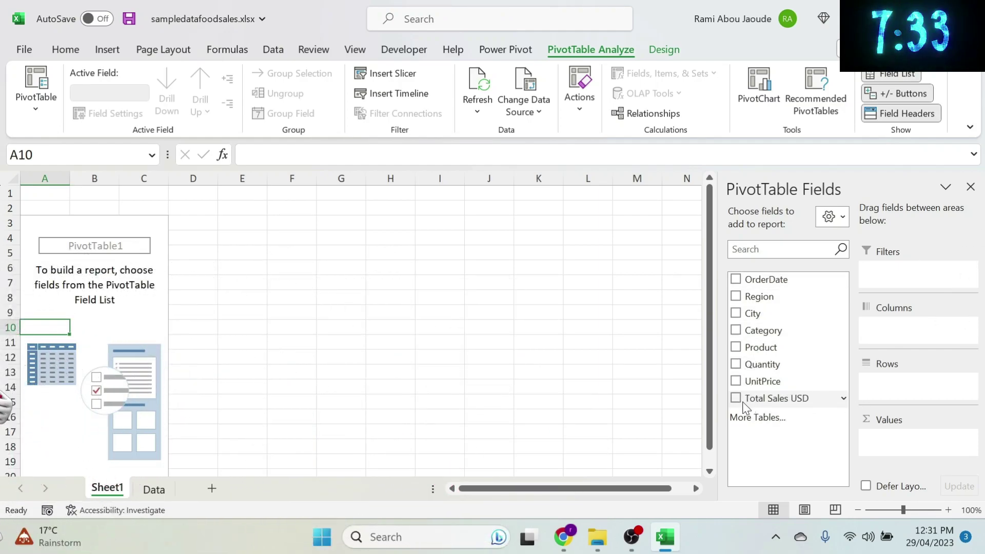
- Add Total Sales USD to Values and City to Rows, then check Boston's Bars value 3319.99
{"action": "left_click_drag", "start_coordinate": [747, 404], "coordinate": [919, 440]}
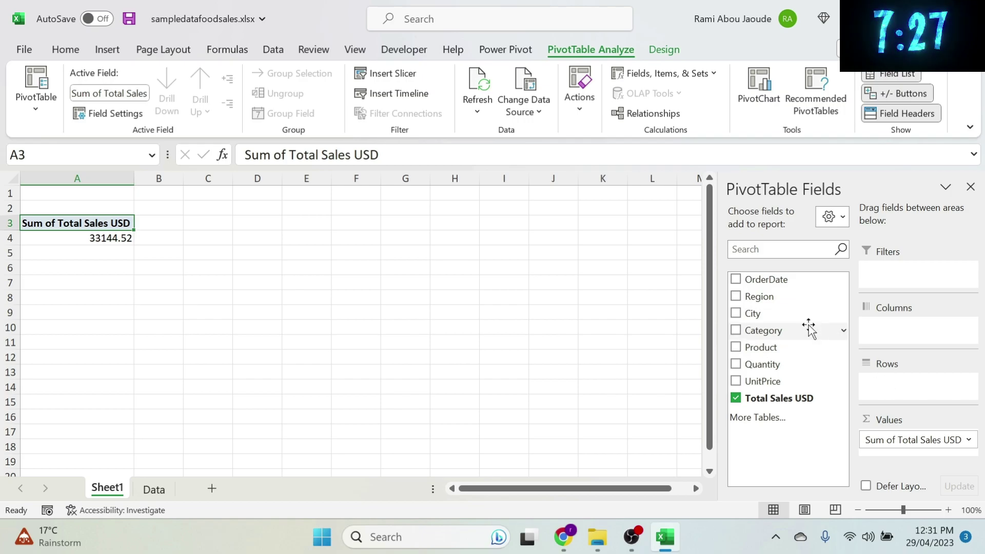
{"action": "left_click_drag", "start_coordinate": [768, 314], "coordinate": [934, 328]}
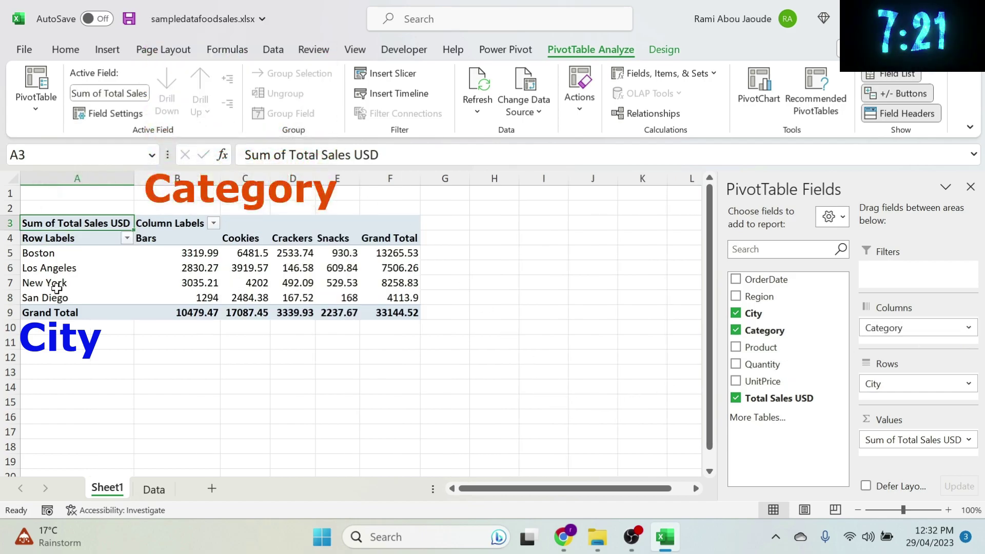
{"action": "left_click", "coordinate": [31, 252]}
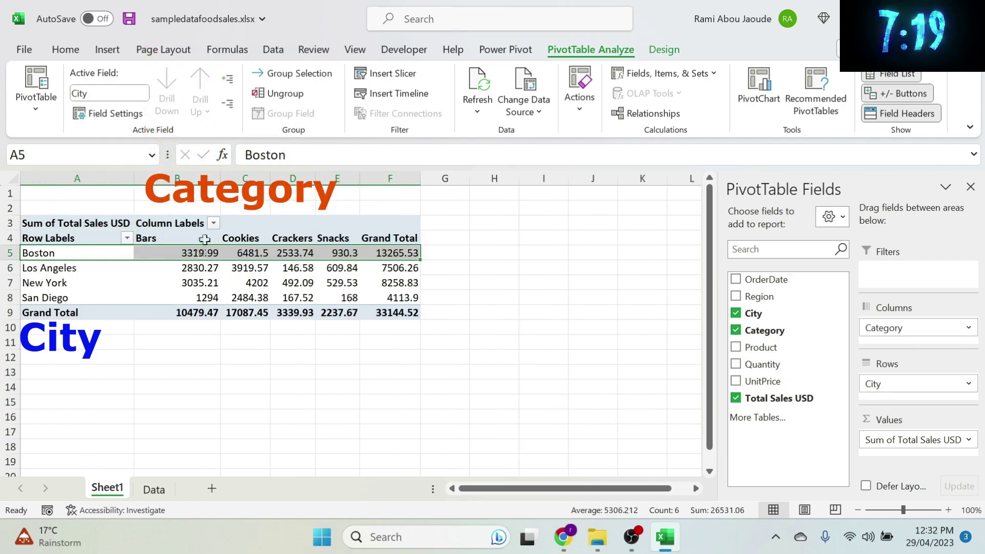
{"action": "left_click", "coordinate": [203, 239]}
{"action": "left_click", "coordinate": [193, 257]}
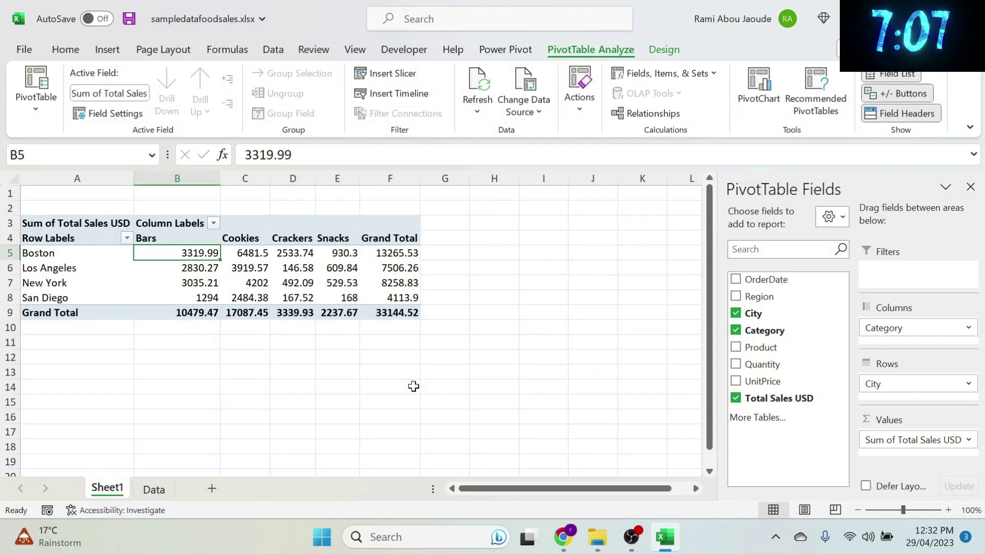
- In Value Field Settings for Total Sales USD, try Count and Product, then keep Sum
{"action": "left_click", "coordinate": [969, 440]}
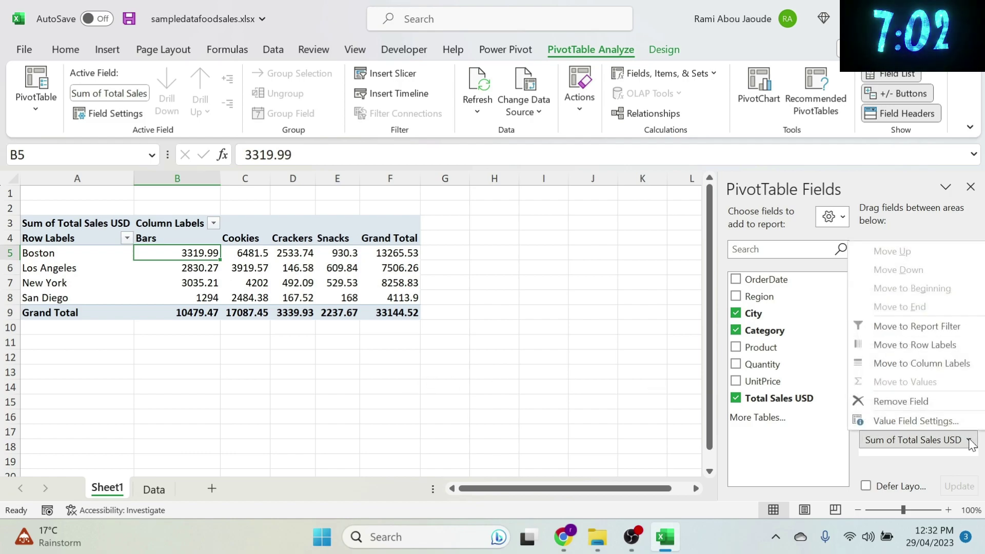
{"action": "left_click", "coordinate": [908, 421]}
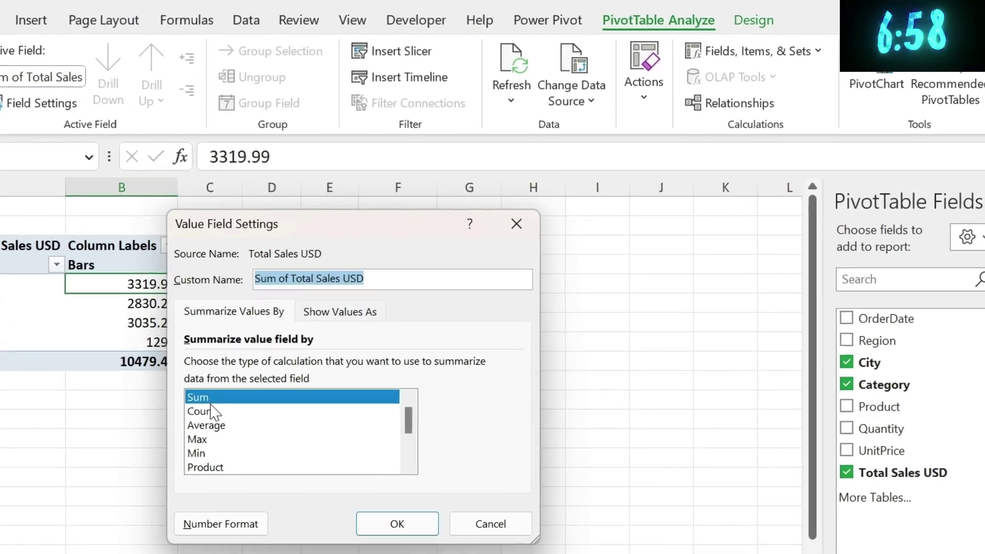
{"action": "left_click", "coordinate": [246, 368]}
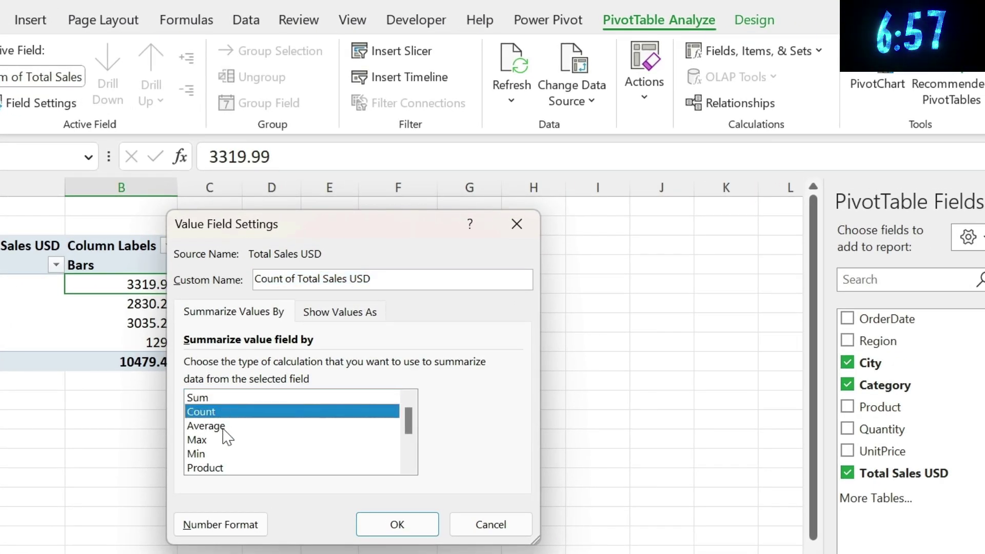
{"action": "key", "text": "Down"}
{"action": "key", "text": "Down"}
{"action": "key", "text": "Down"}
{"action": "key", "text": "Down"}
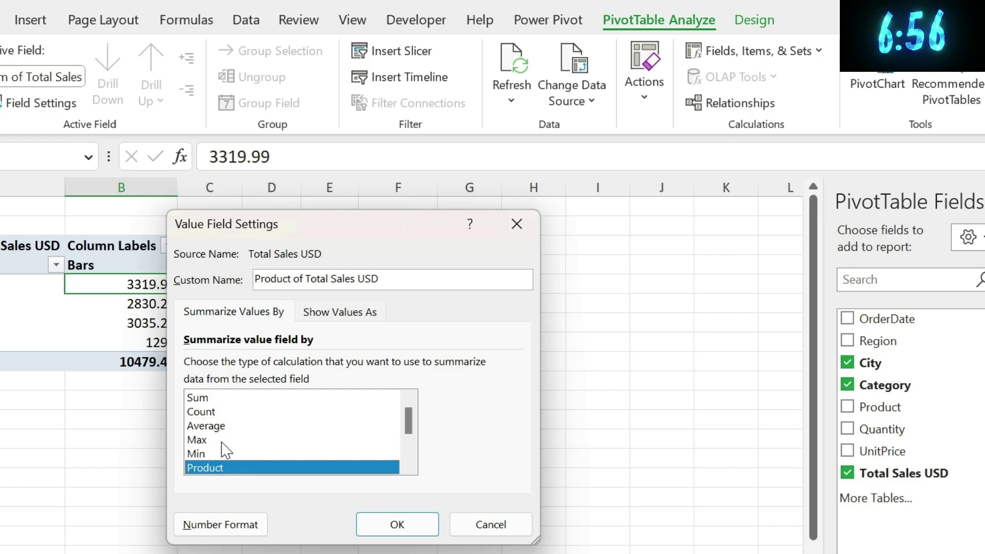
{"action": "left_click", "coordinate": [216, 398]}
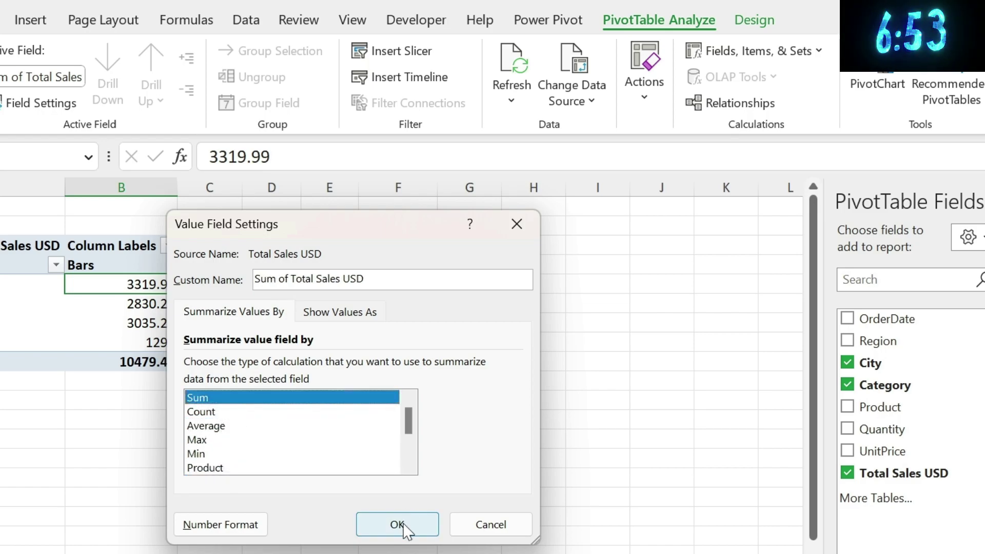
{"action": "left_click", "coordinate": [402, 524]}
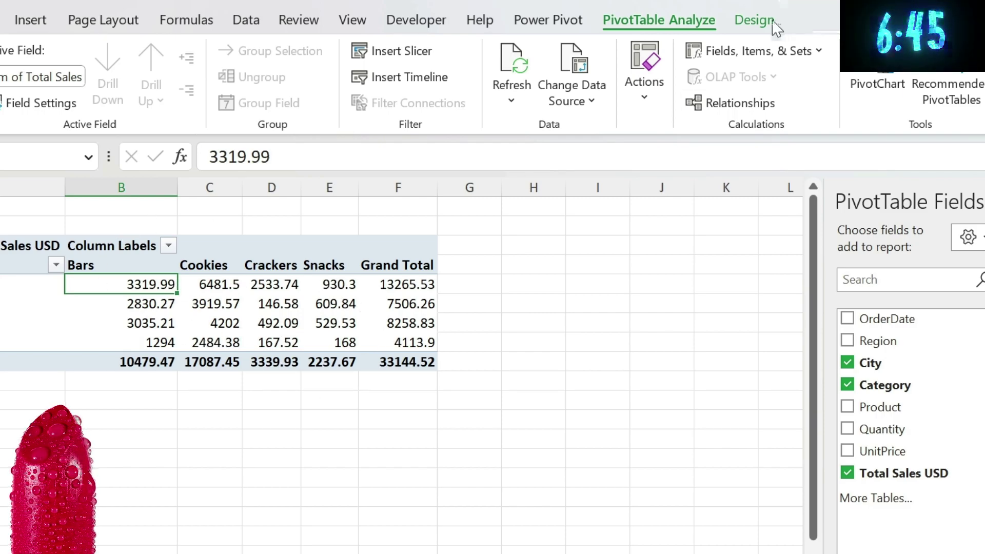
- Apply the teal Medium PivotTable style to the PivotTable
{"action": "left_click", "coordinate": [754, 19]}
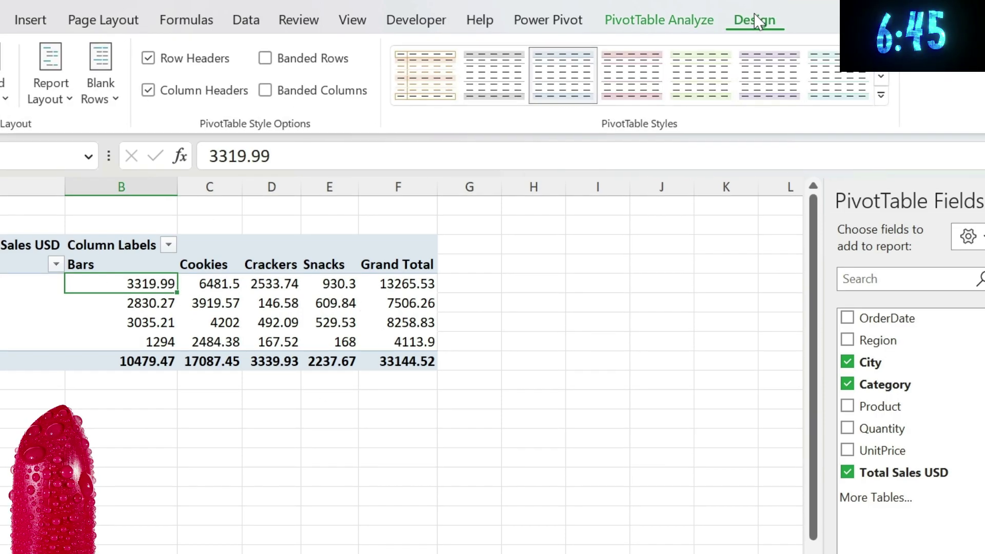
{"action": "left_click", "coordinate": [881, 96]}
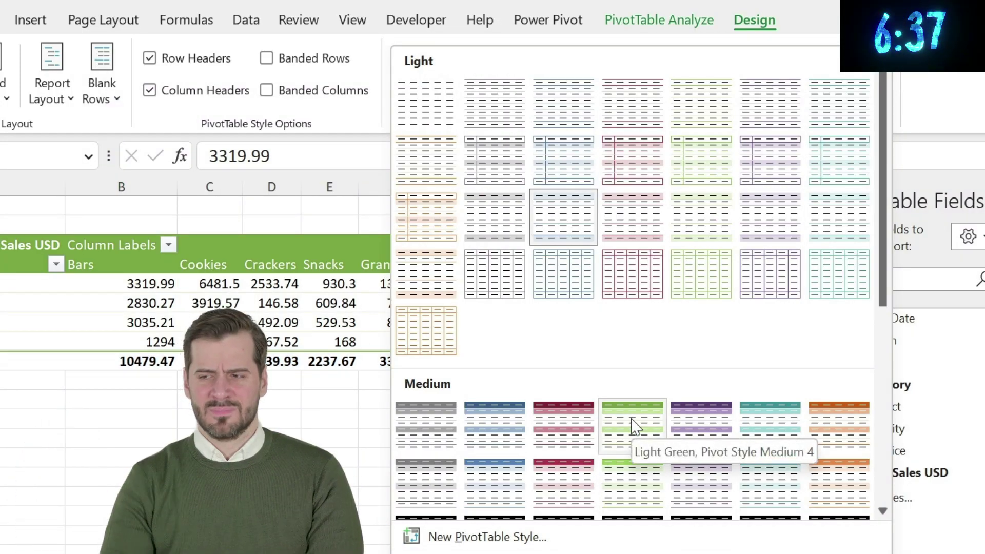
{"action": "left_click", "coordinate": [763, 411]}
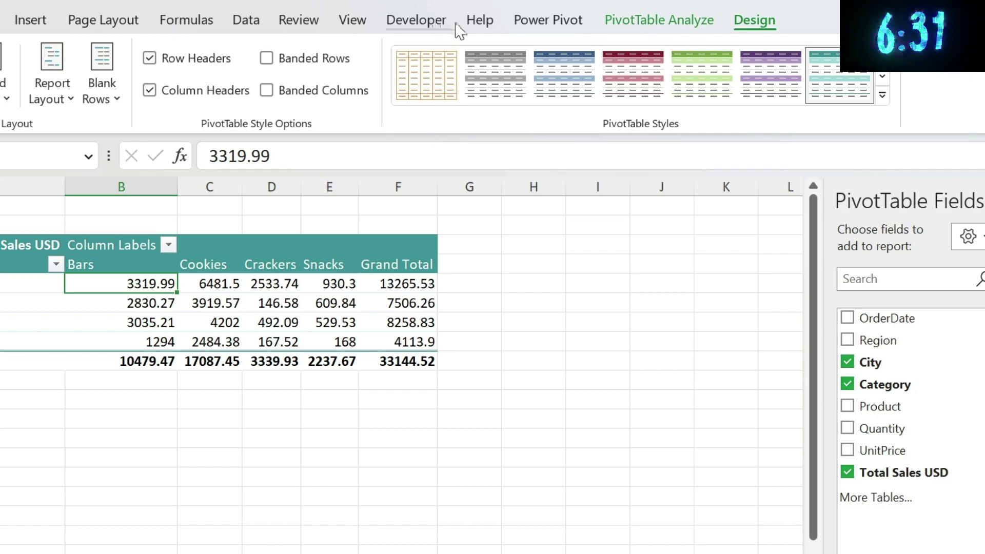
- Turn off gridlines on Sheet1 and reselect the pivot to show its fields
{"action": "left_click", "coordinate": [349, 22]}
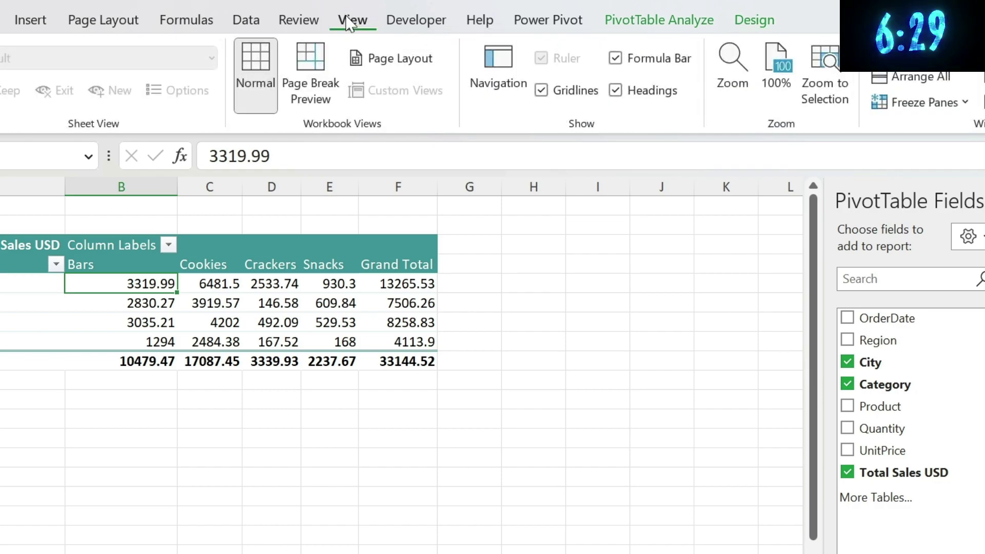
{"action": "left_click", "coordinate": [542, 91]}
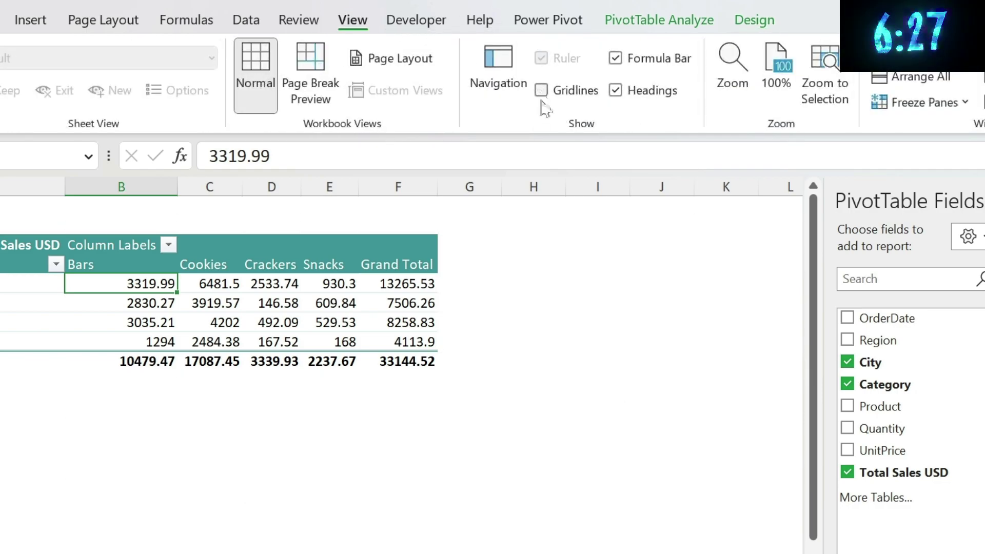
{"action": "left_click", "coordinate": [469, 341]}
{"action": "left_click", "coordinate": [174, 187]}
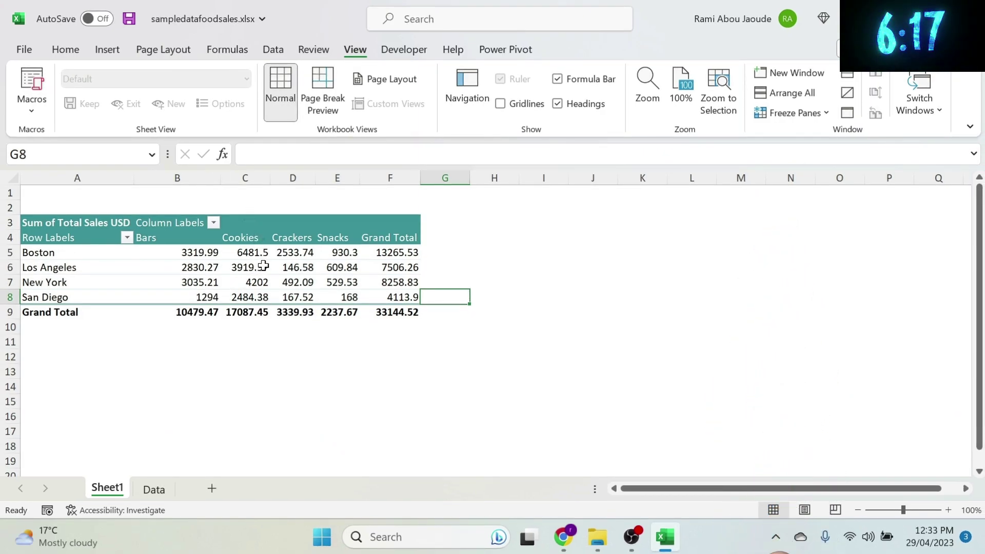
{"action": "left_click", "coordinate": [294, 268]}
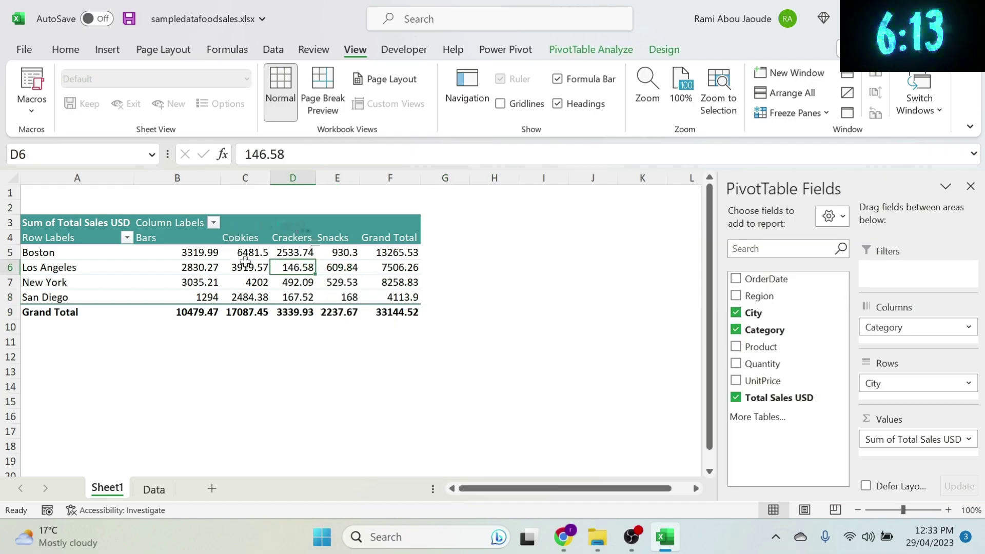
- Move Category into the report filter and filter the pivot to Bars only
{"action": "left_click_drag", "start_coordinate": [910, 328], "coordinate": [900, 281]}
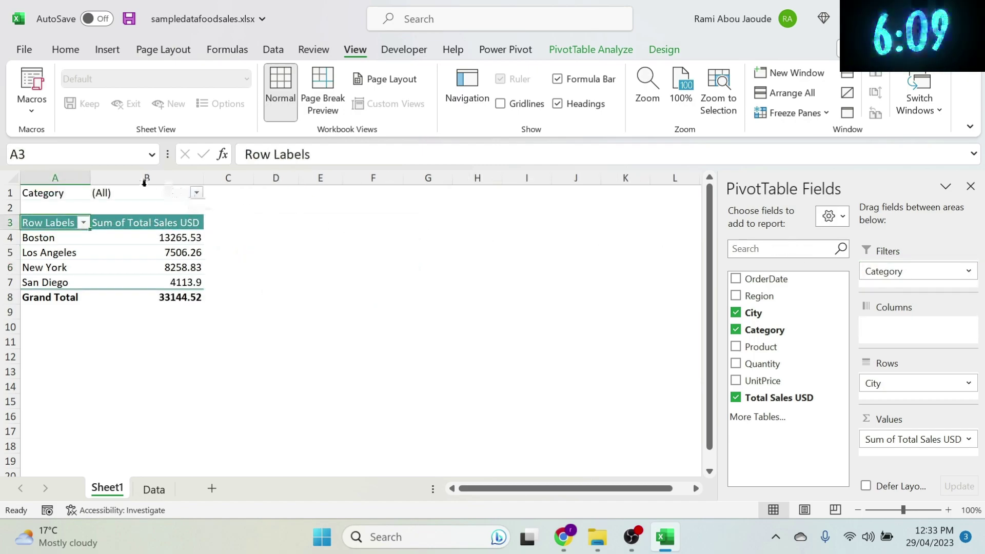
{"action": "left_click", "coordinate": [197, 193]}
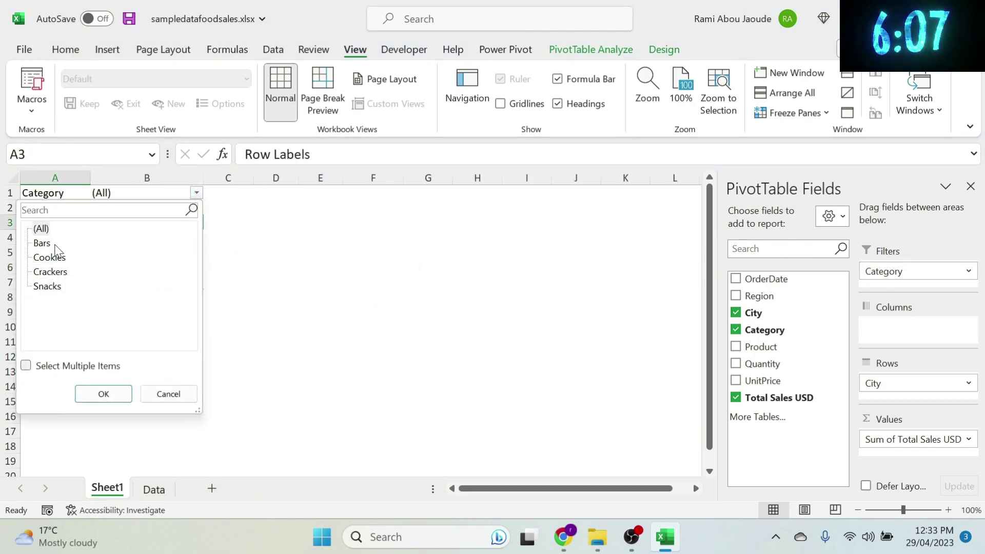
{"action": "left_click", "coordinate": [26, 367]}
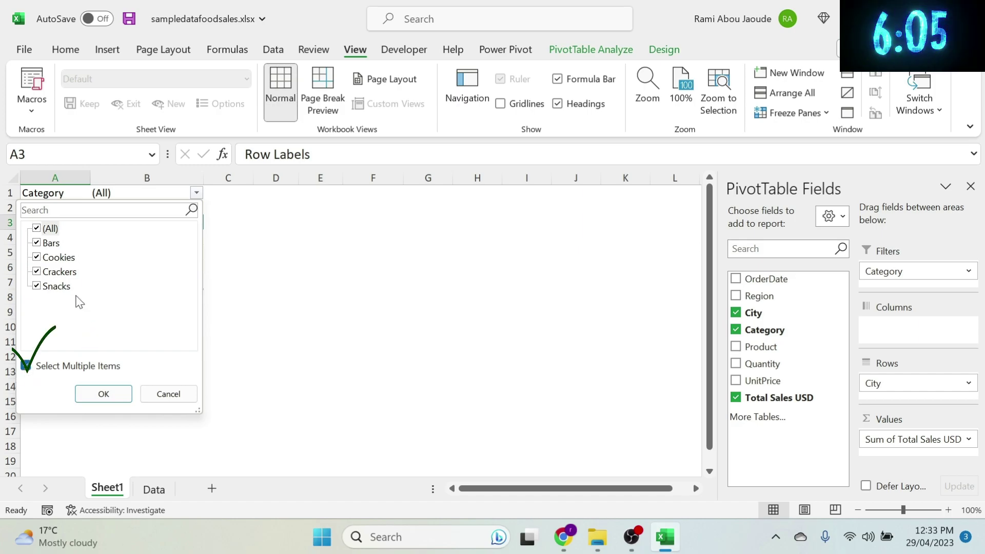
{"action": "left_click", "coordinate": [38, 231]}
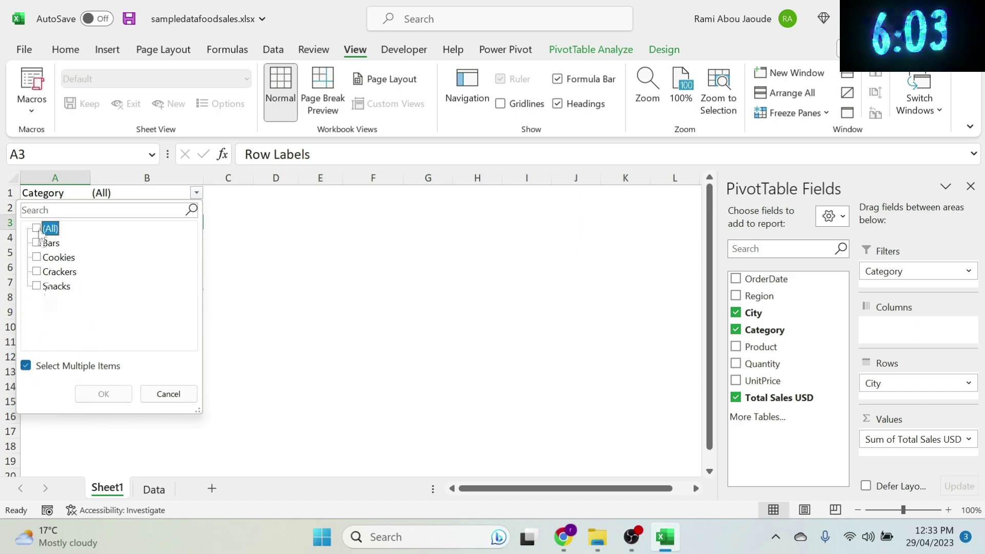
{"action": "left_click", "coordinate": [37, 243]}
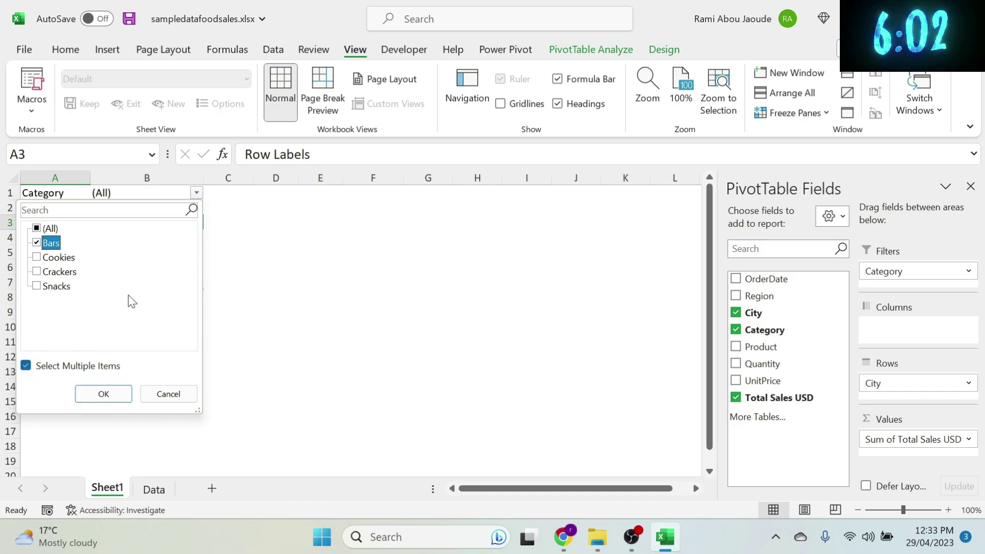
{"action": "left_click", "coordinate": [104, 394]}
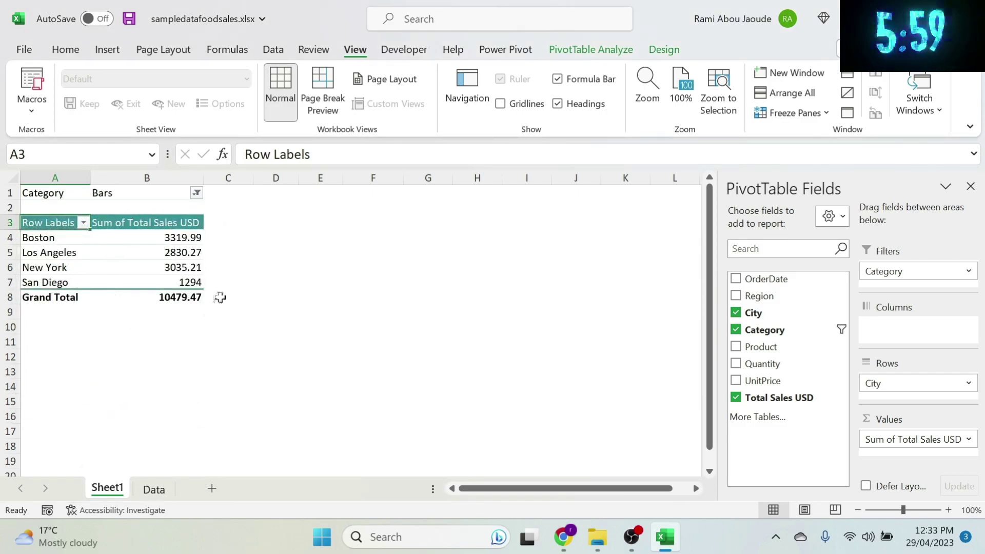
- Reset the Category filter to (All) so every category is included
{"action": "left_click", "coordinate": [197, 193]}
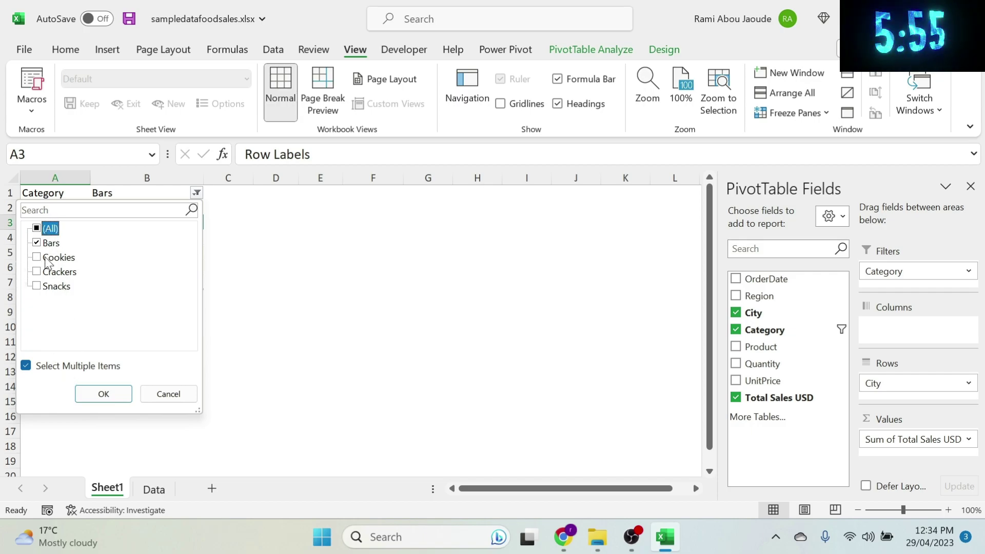
{"action": "left_click", "coordinate": [37, 227]}
{"action": "left_click", "coordinate": [103, 394]}
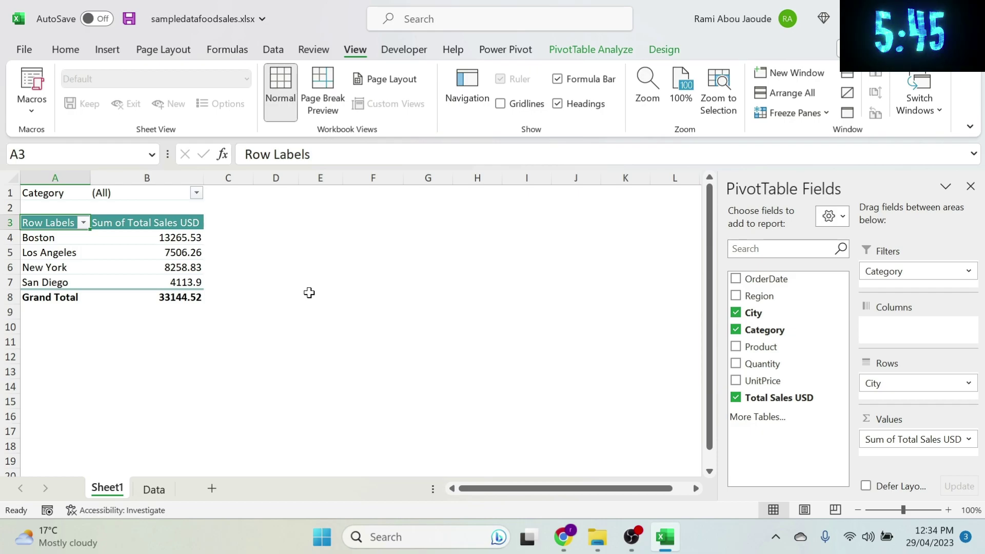
- On the Data sheet, copy the last Boston Crackers Whole Wheat record into row 244
{"action": "left_click", "coordinate": [153, 490]}
{"action": "scroll", "coordinate": [87, 415], "scroll_direction": "down", "scroll_amount": 5}
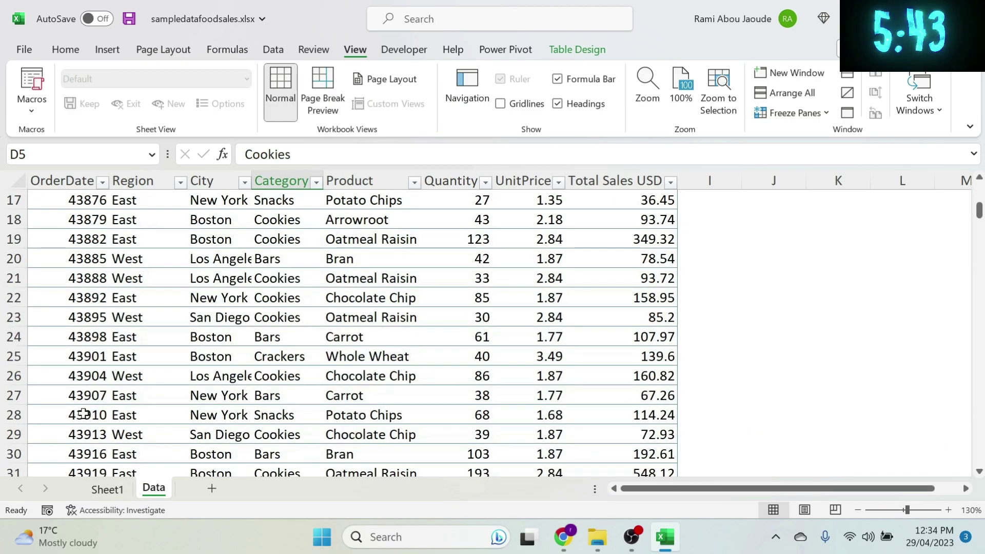
{"action": "left_click", "coordinate": [88, 414]}
{"action": "key", "text": "ctrl+Down"}
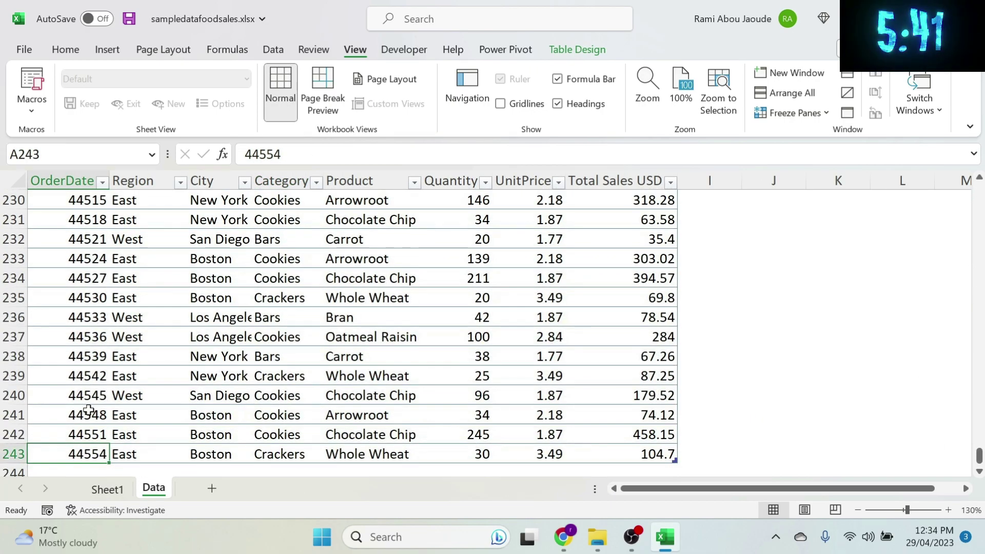
{"action": "key", "text": "shift+Right"}
{"action": "key", "text": "shift+Right"}
{"action": "key", "text": "shift+Right"}
{"action": "key", "text": "shift+Right"}
{"action": "key", "text": "shift+Right"}
{"action": "key", "text": "shift+Right"}
{"action": "key", "text": "shift+Right"}
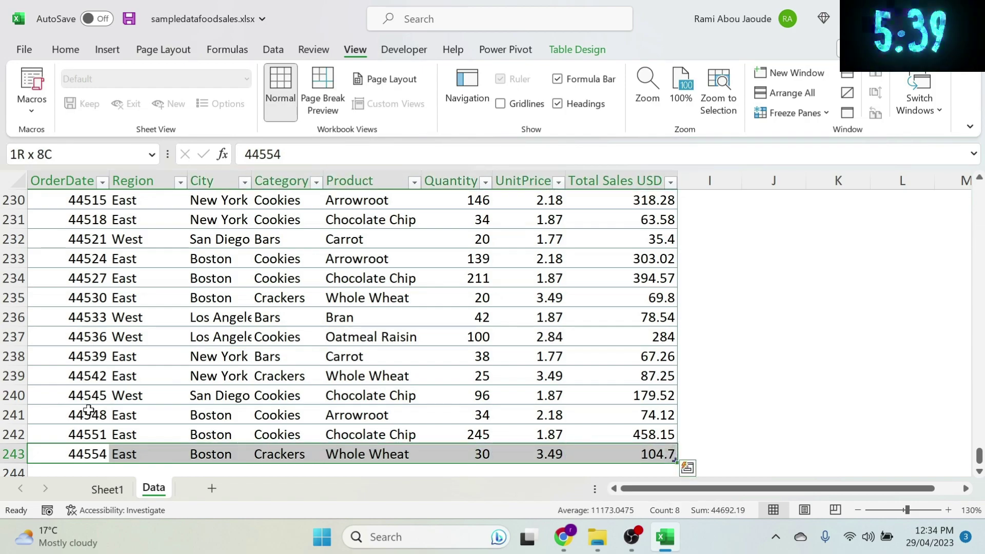
{"action": "key", "text": "ctrl+c"}
{"action": "key", "text": "Down"}
{"action": "key", "text": "ctrl+v"}
- Set the new record's Total Sales USD (H244) to 10000 and return to Sheet1
{"action": "key", "text": "Right"}
{"action": "key", "text": "Right"}
{"action": "key", "text": "Right"}
{"action": "key", "text": "Right"}
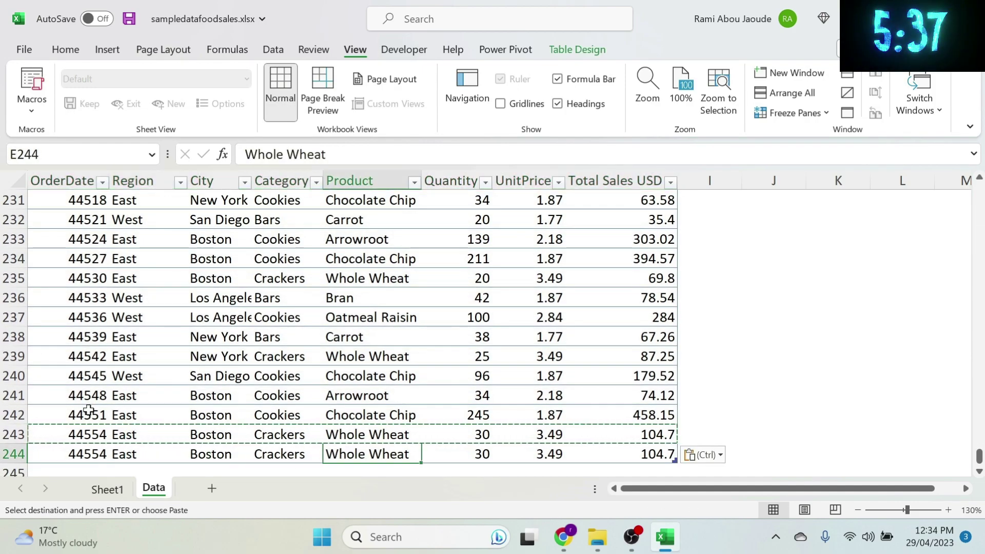
{"action": "key", "text": "Right"}
{"action": "key", "text": "Right"}
{"action": "key", "text": "Right"}
{"action": "type", "text": "1000"}
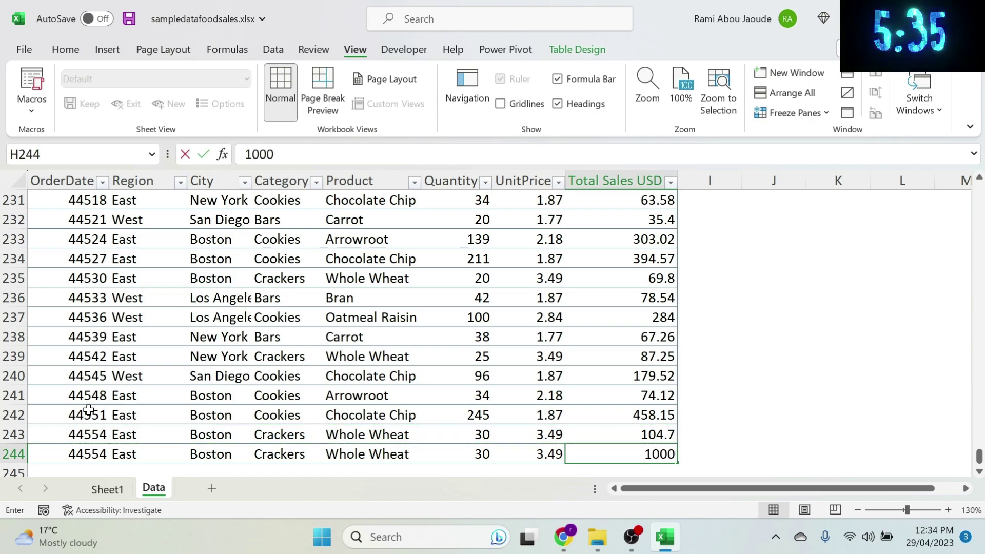
{"action": "type", "text": "0"}
{"action": "key", "text": "Return"}
{"action": "key", "text": "Up"}
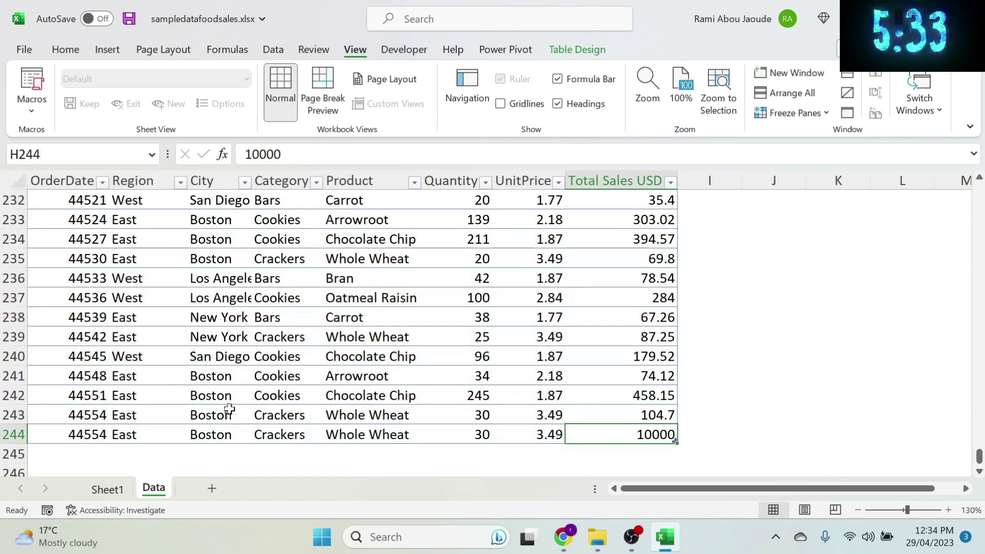
{"action": "left_click", "coordinate": [108, 490]}
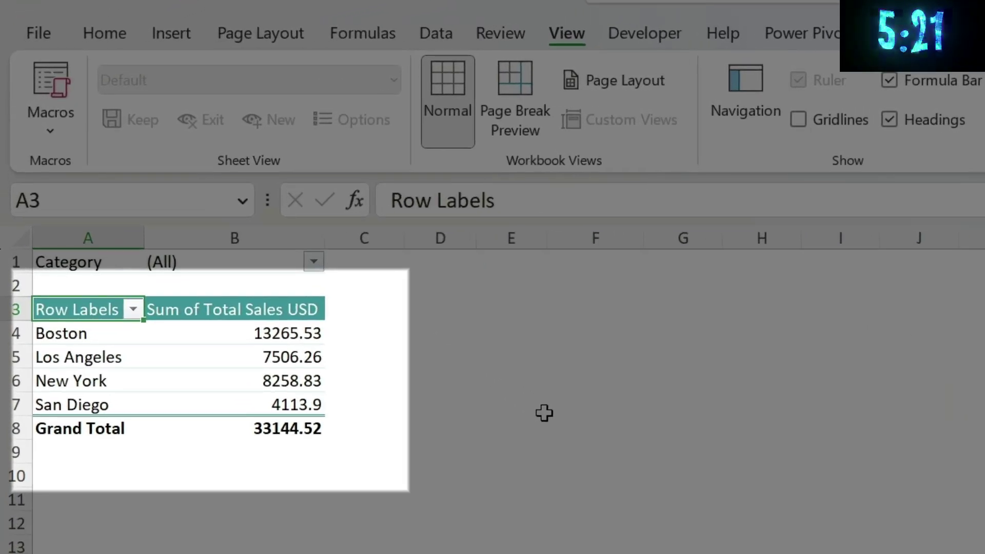
- Refresh the PivotTable so Boston shows 23265.53 and the grand total 43144.52
{"action": "left_click", "coordinate": [313, 355]}
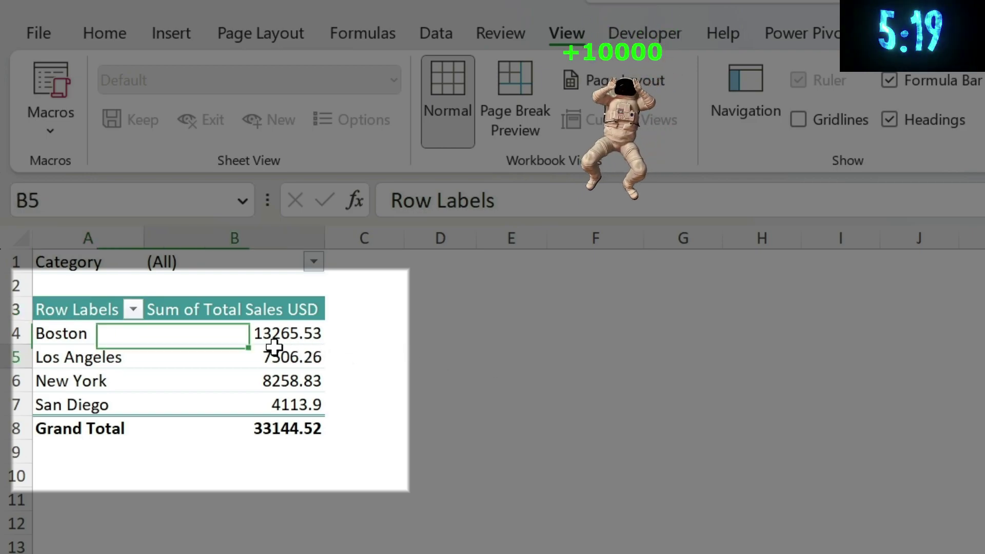
{"action": "right_click", "coordinate": [308, 357]}
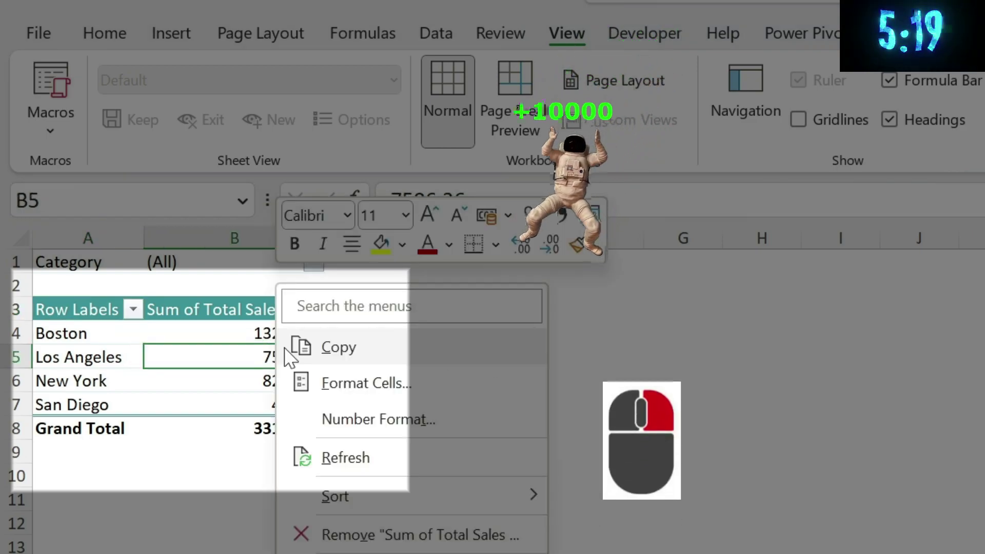
{"action": "left_click", "coordinate": [379, 460]}
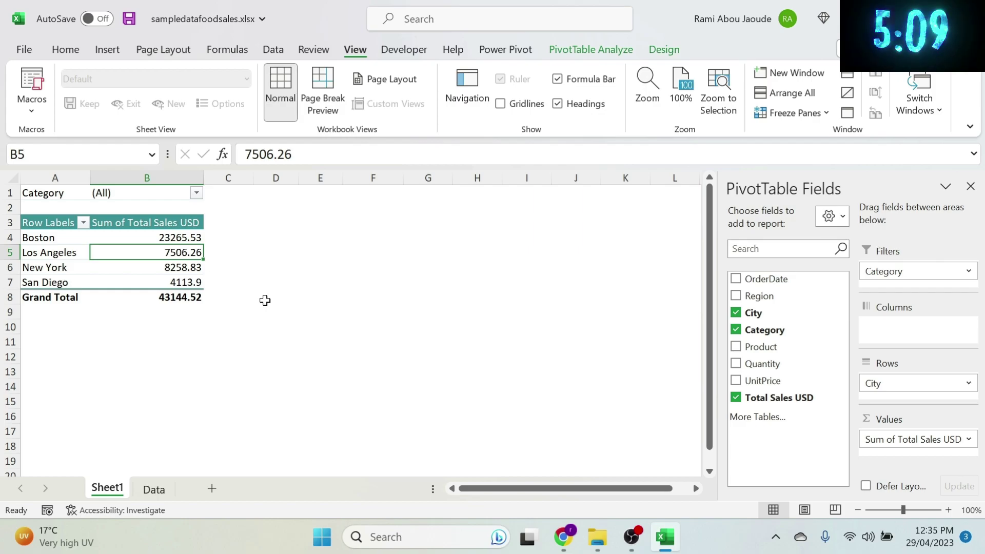
- Nest Category under each City in rows, keep Boston and Los Angeles expanded, and hide +/- buttons
{"action": "left_click_drag", "start_coordinate": [895, 268], "coordinate": [901, 405]}
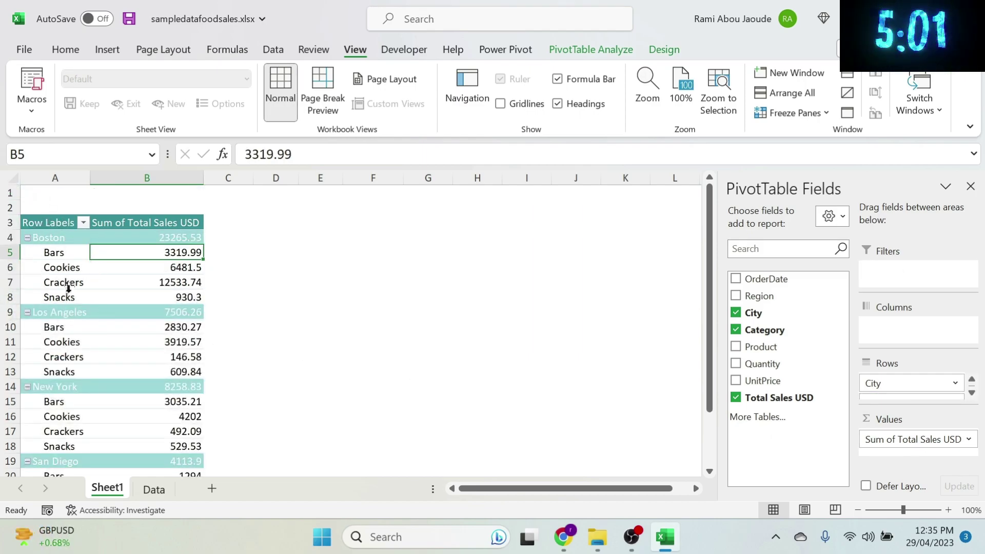
{"action": "left_click", "coordinate": [28, 238]}
{"action": "left_click", "coordinate": [28, 253]}
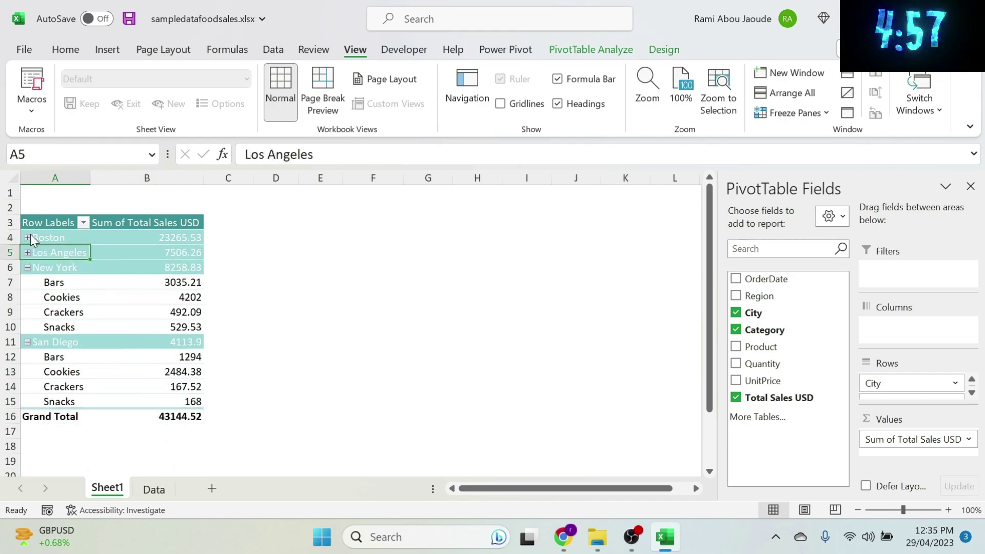
{"action": "left_click", "coordinate": [28, 238]}
{"action": "left_click", "coordinate": [27, 312]}
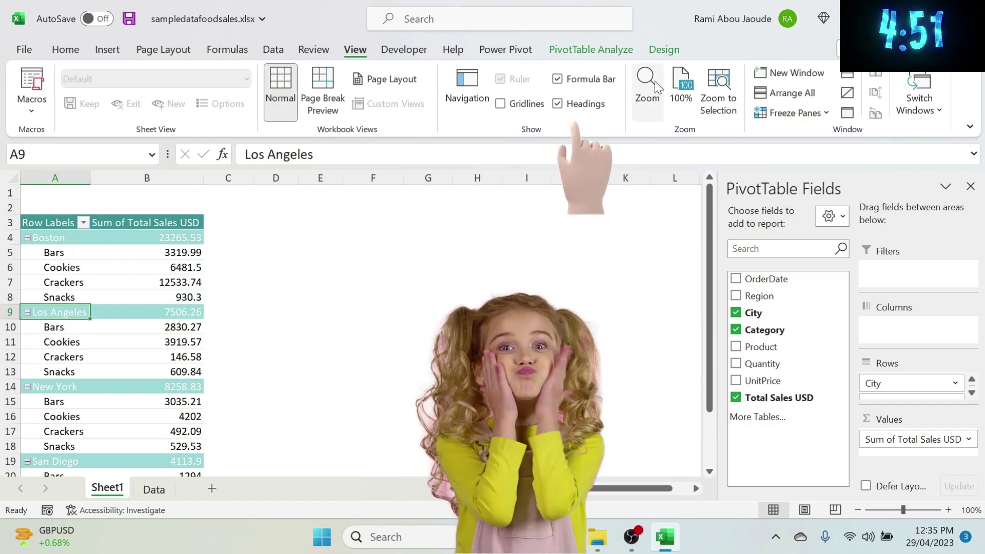
{"action": "left_click", "coordinate": [608, 50]}
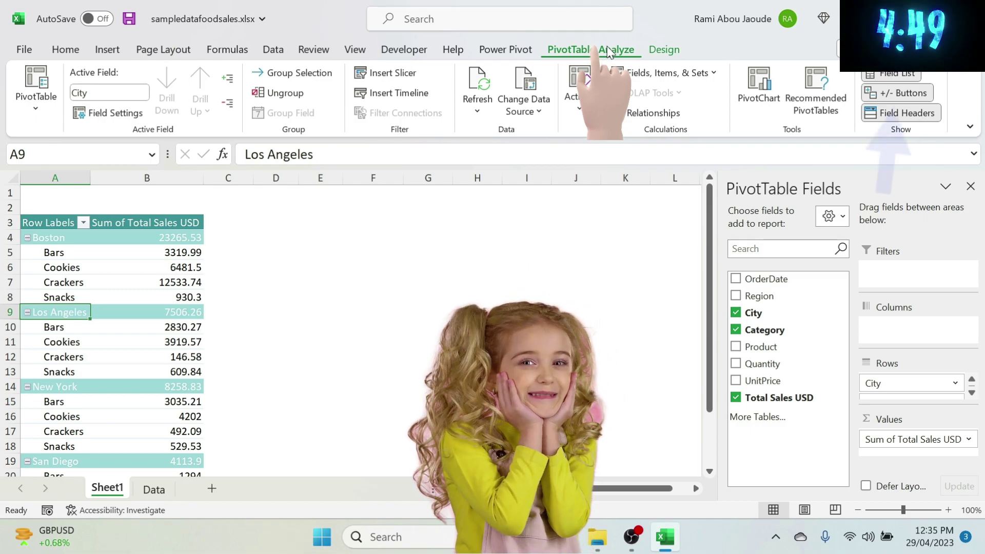
{"action": "left_click", "coordinate": [897, 94]}
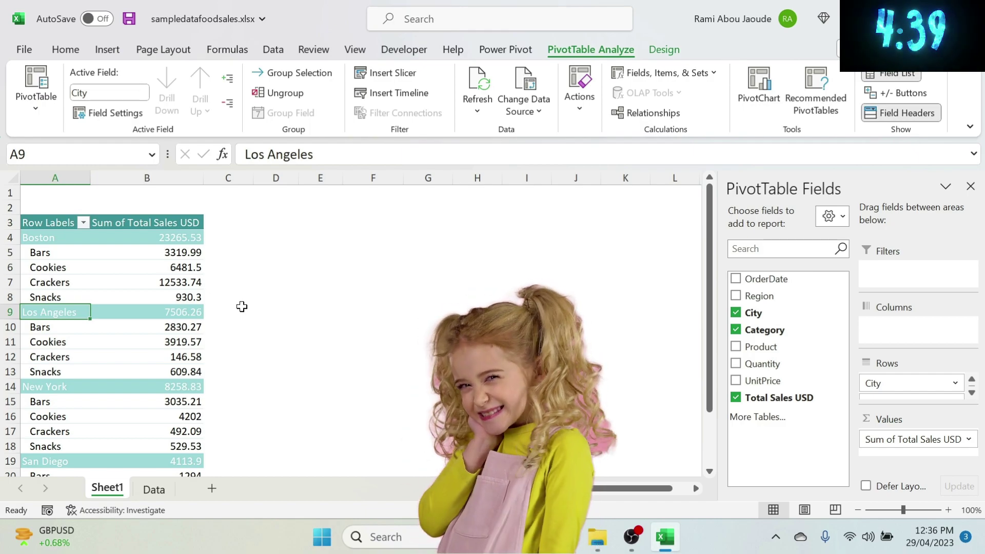
- Clear the Row Labels header text from cell A3
{"action": "key", "text": "ctrl+Up"}
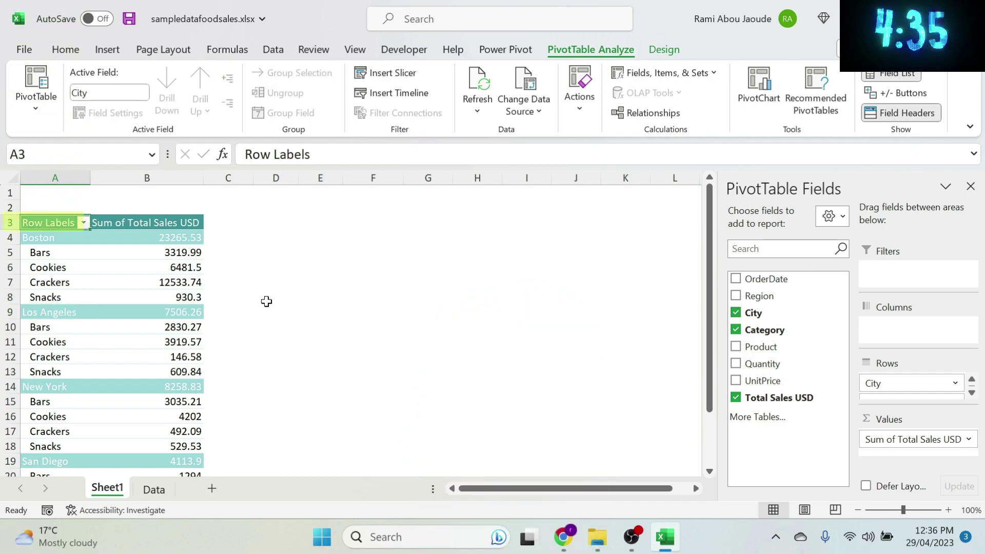
{"action": "left_click_drag", "start_coordinate": [324, 159], "coordinate": [214, 124]}
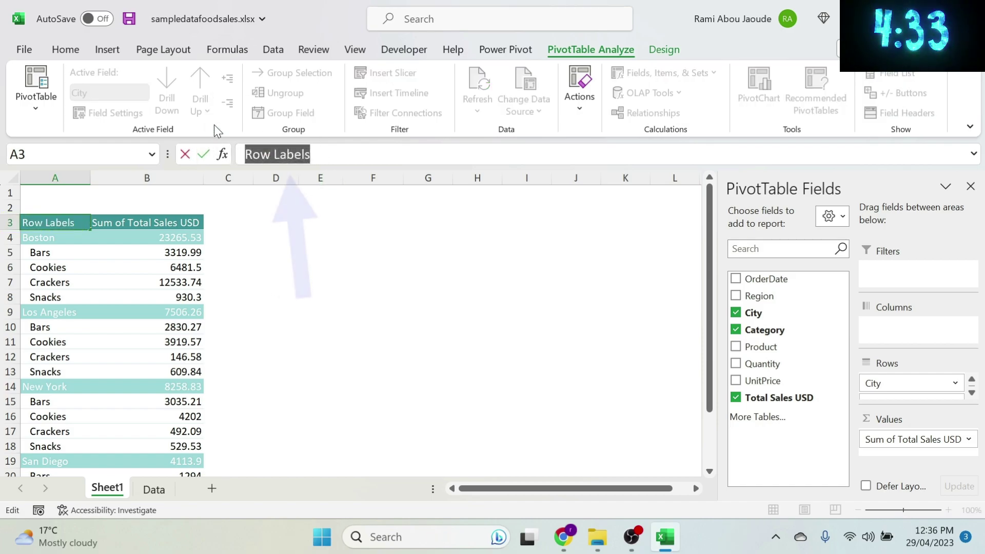
{"action": "key", "text": "Delete"}
{"action": "key", "text": "Return"}
{"action": "key", "text": "Up"}
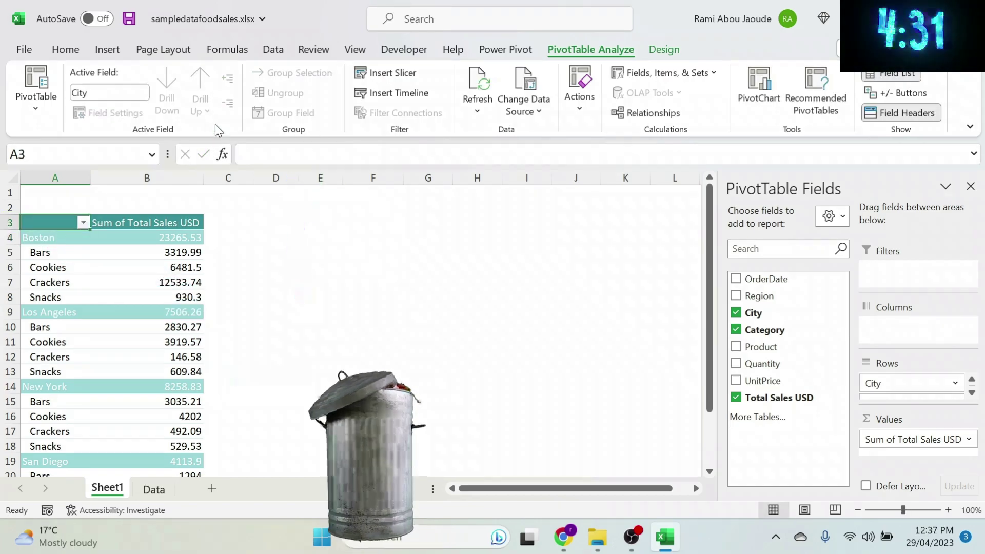
- Rename the B3 header from 'Sum of Total Sales USD' to 'Total Sales USD'
{"action": "key", "text": "Right"}
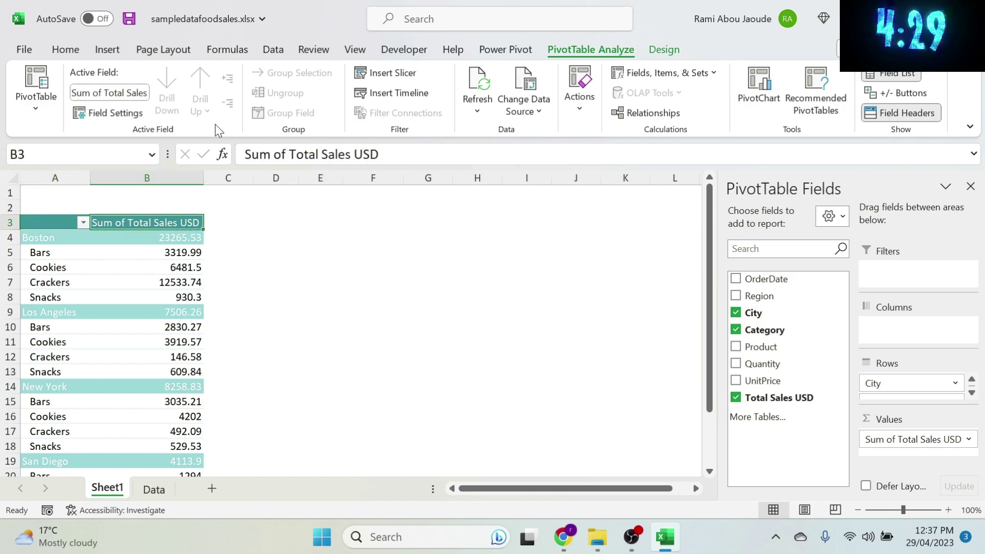
{"action": "left_click", "coordinate": [399, 152]}
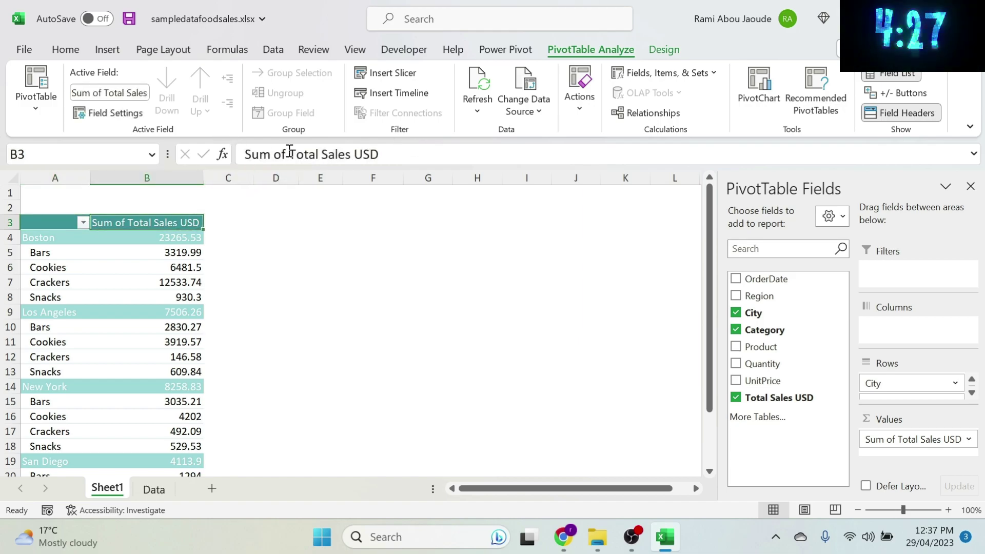
{"action": "left_click_drag", "start_coordinate": [292, 152], "coordinate": [195, 128]}
{"action": "key", "text": "BackSpace"}
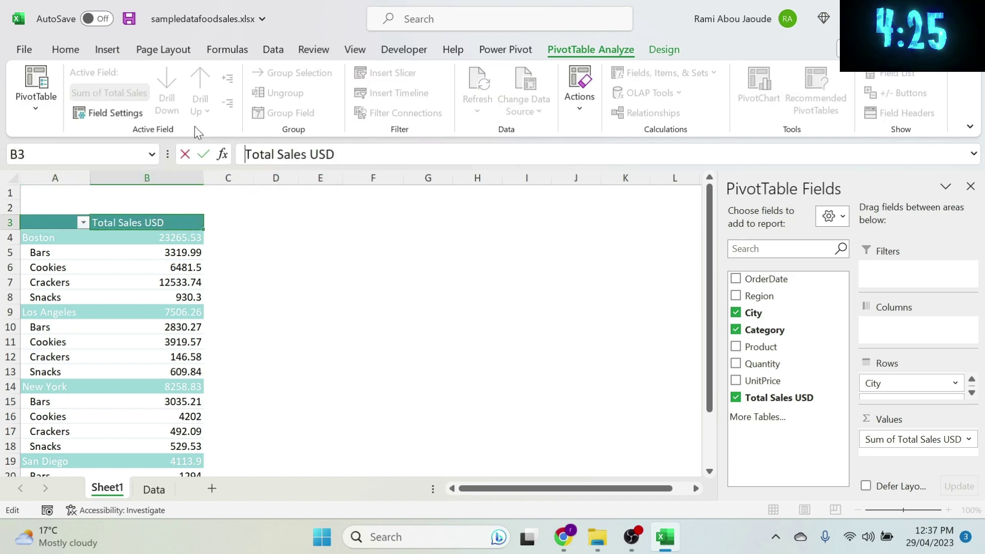
{"action": "key", "text": "Return"}
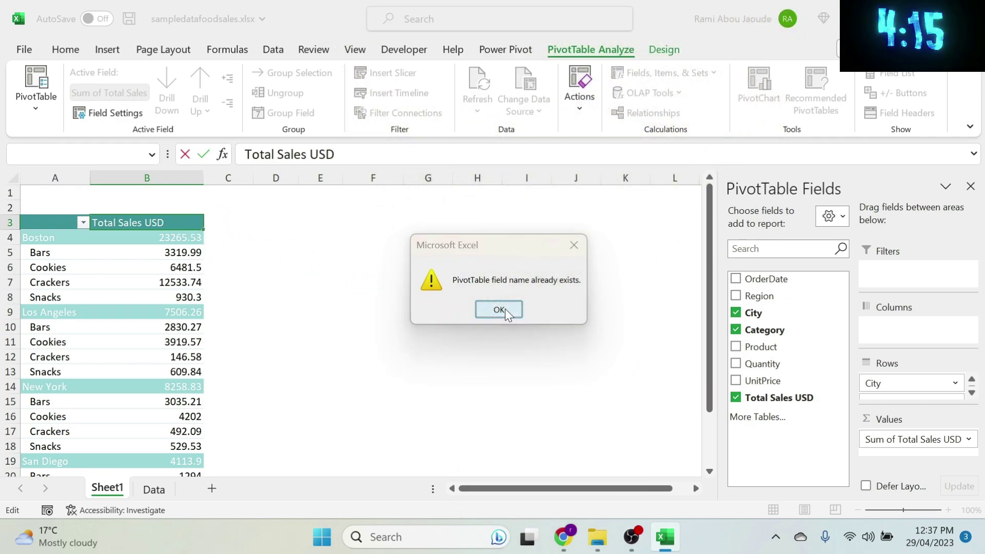
{"action": "left_click", "coordinate": [505, 309]}
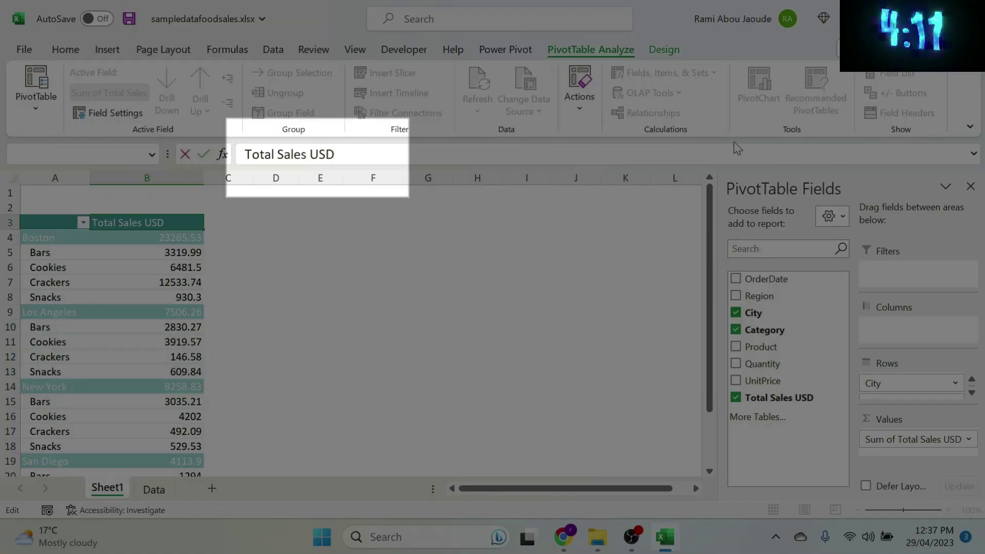
{"action": "left_click", "coordinate": [603, 399]}
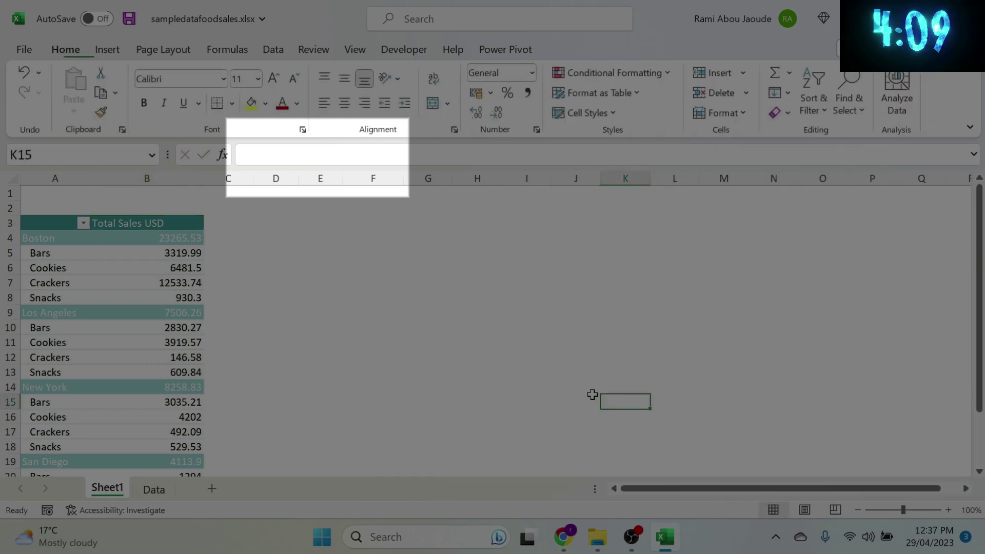
{"action": "left_click", "coordinate": [133, 226]}
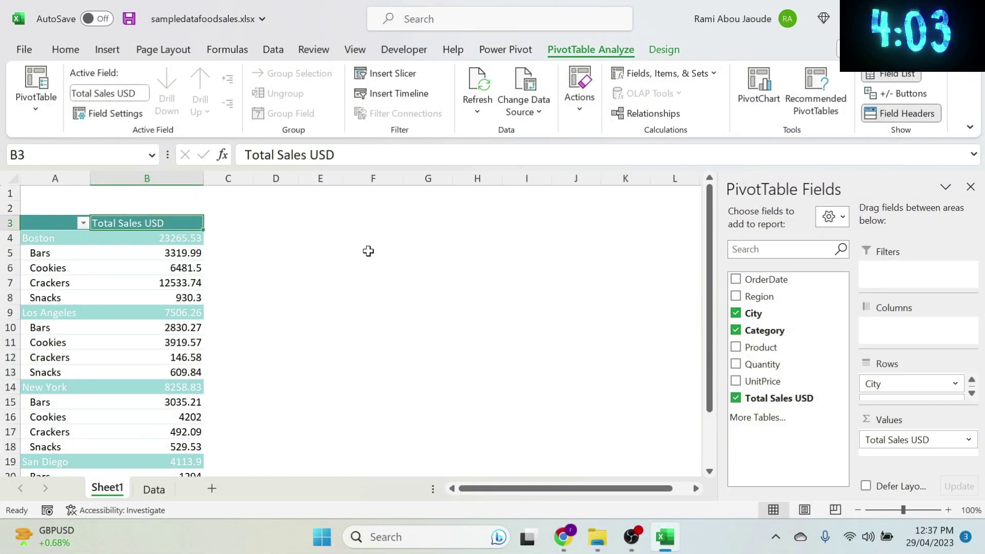
{"action": "scroll", "coordinate": [369, 249], "scroll_direction": "down", "scroll_amount": 3}
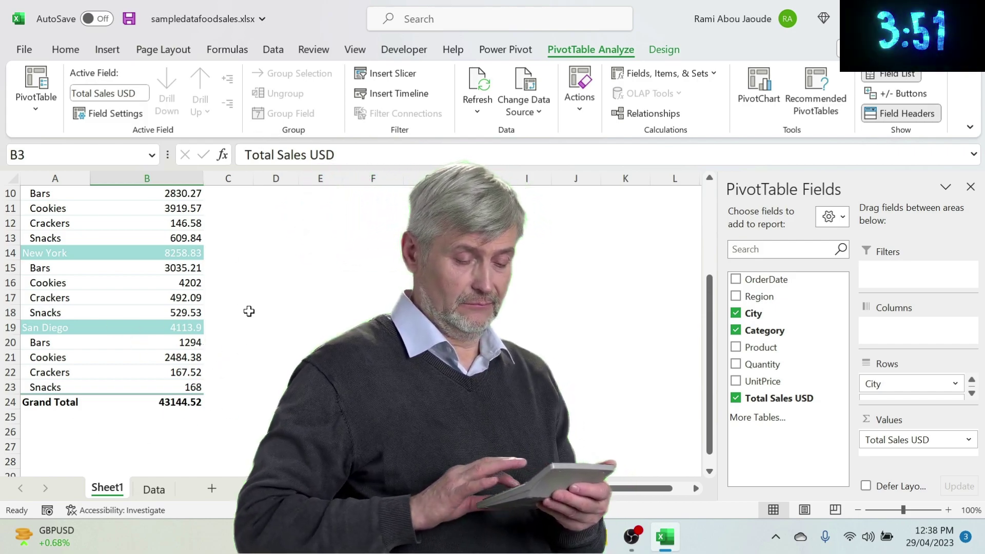
- Change the Design tab Subtotals setting, trying Do Not Show Subtotals and bottom-of-group subtotals
{"action": "left_click", "coordinate": [103, 298]}
{"action": "left_click", "coordinate": [671, 51]}
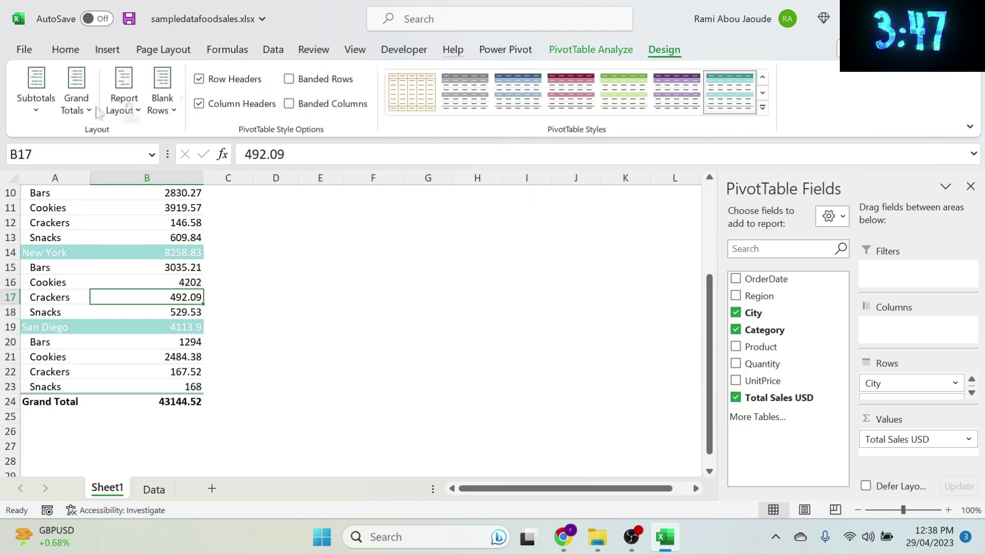
{"action": "left_click", "coordinate": [46, 105]}
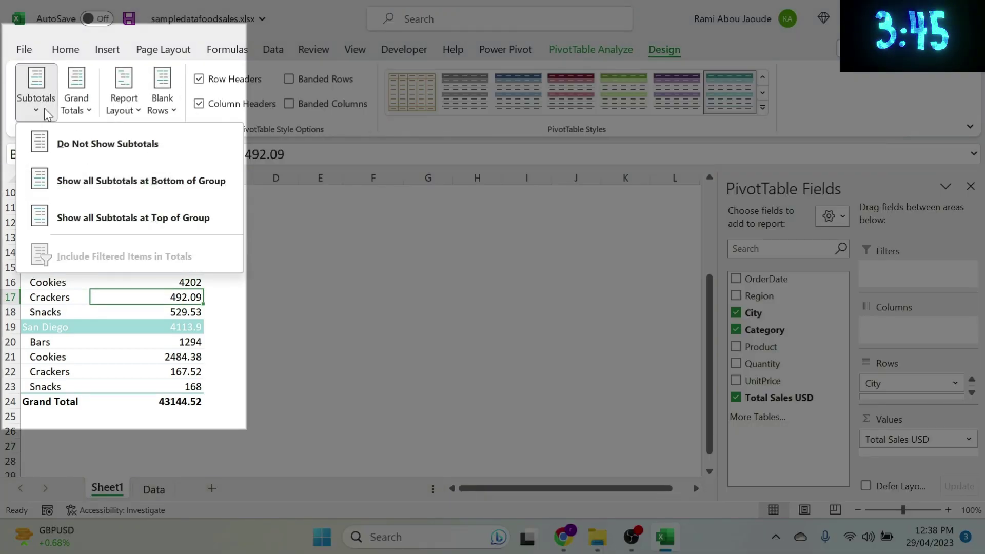
{"action": "left_click", "coordinate": [140, 146]}
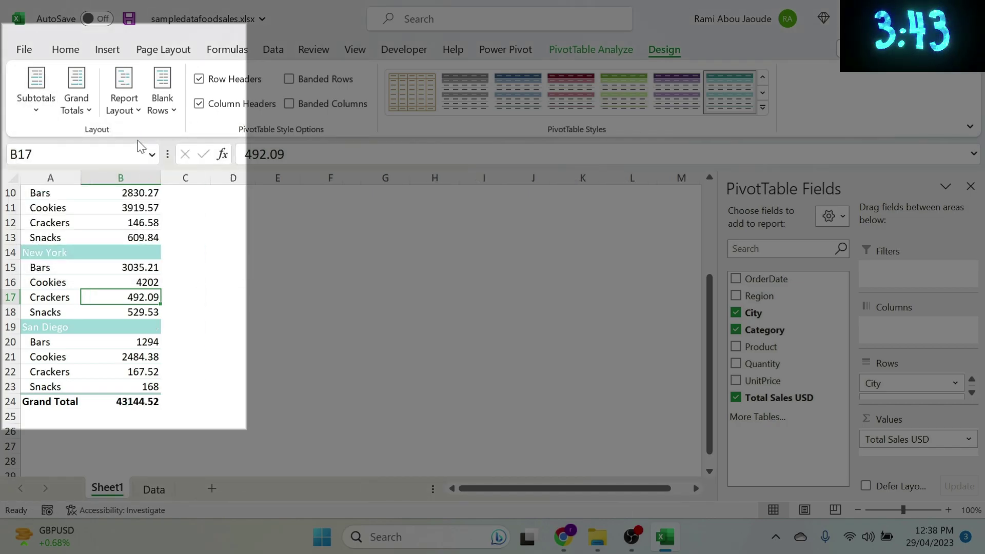
{"action": "scroll", "coordinate": [162, 306], "scroll_direction": "up", "scroll_amount": 3}
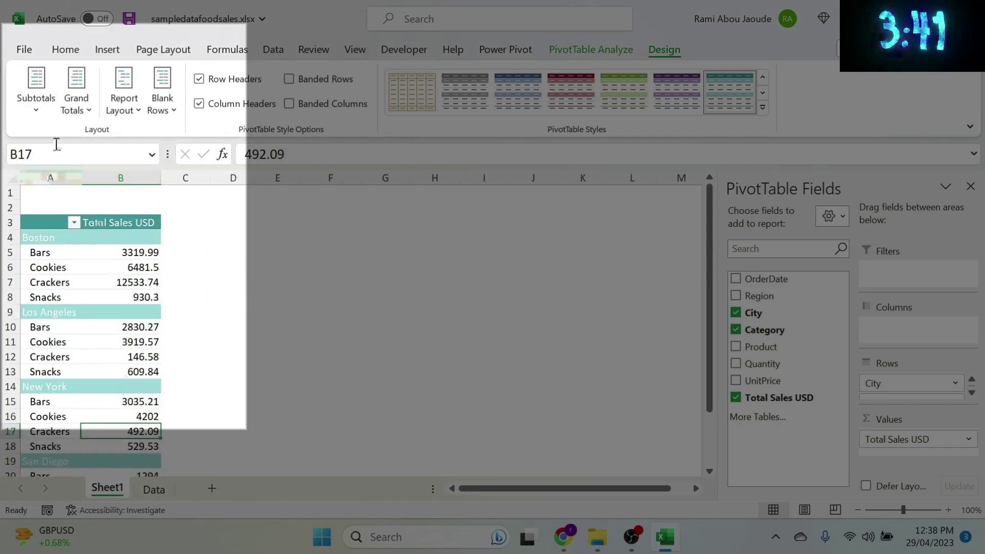
{"action": "left_click", "coordinate": [36, 100]}
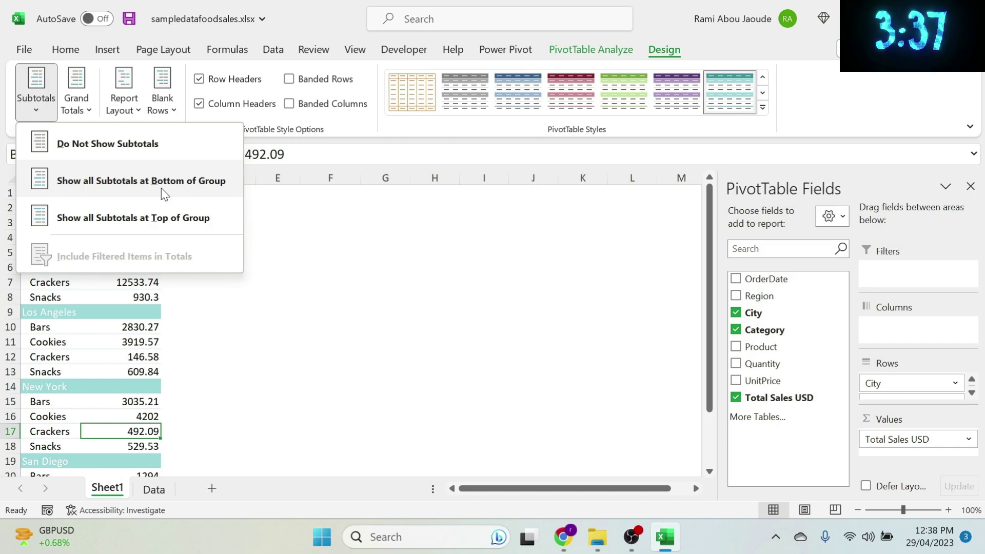
{"action": "left_click", "coordinate": [161, 188]}
{"action": "scroll", "coordinate": [125, 293], "scroll_direction": "down", "scroll_amount": 1}
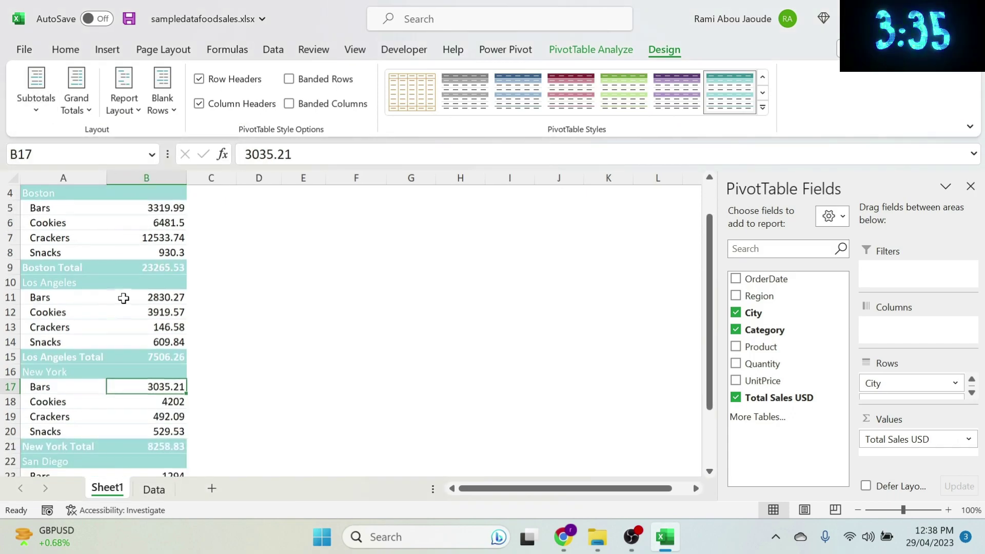
- Set Grand Totals to Off for Rows and Columns and Subtotals to Do Not Show
{"action": "left_click", "coordinate": [76, 98]}
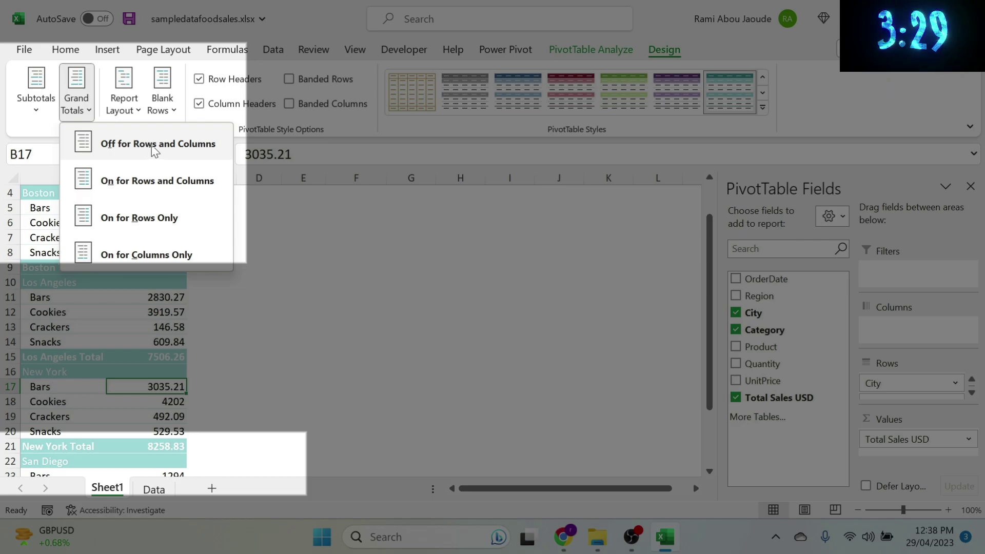
{"action": "scroll", "coordinate": [154, 148], "scroll_direction": "down", "scroll_amount": 2}
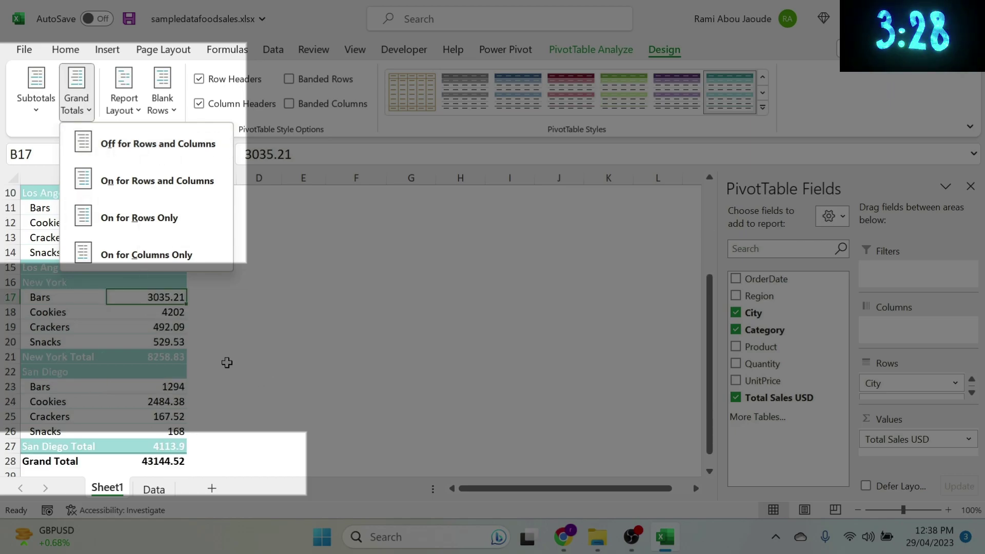
{"action": "left_click", "coordinate": [154, 144]}
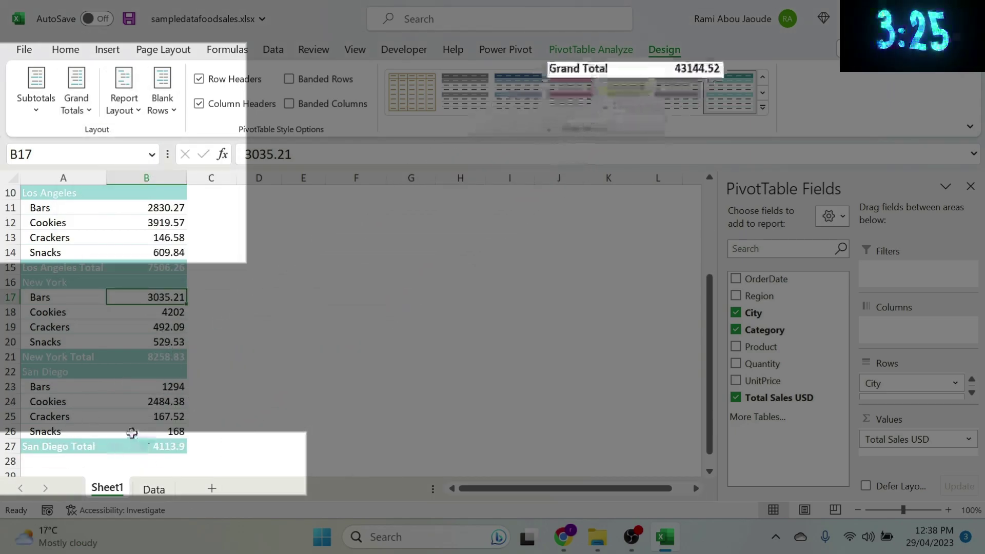
{"action": "left_click", "coordinate": [36, 90]}
{"action": "left_click", "coordinate": [102, 142]}
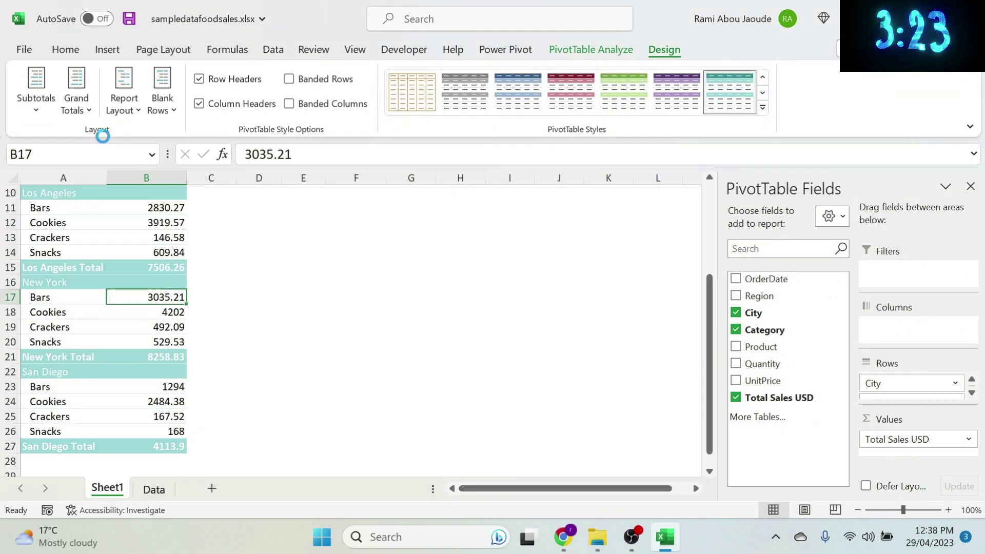
{"action": "scroll", "coordinate": [229, 342], "scroll_direction": "up", "scroll_amount": 3}
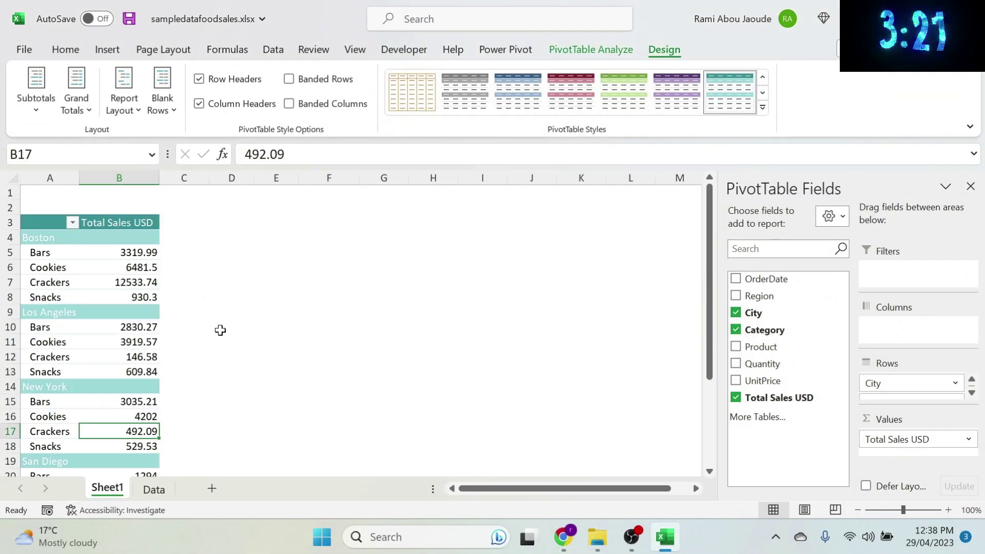
- Set the Report Layout to Show in Tabular Form with Repeat All Item Labels
{"action": "left_click", "coordinate": [133, 100]}
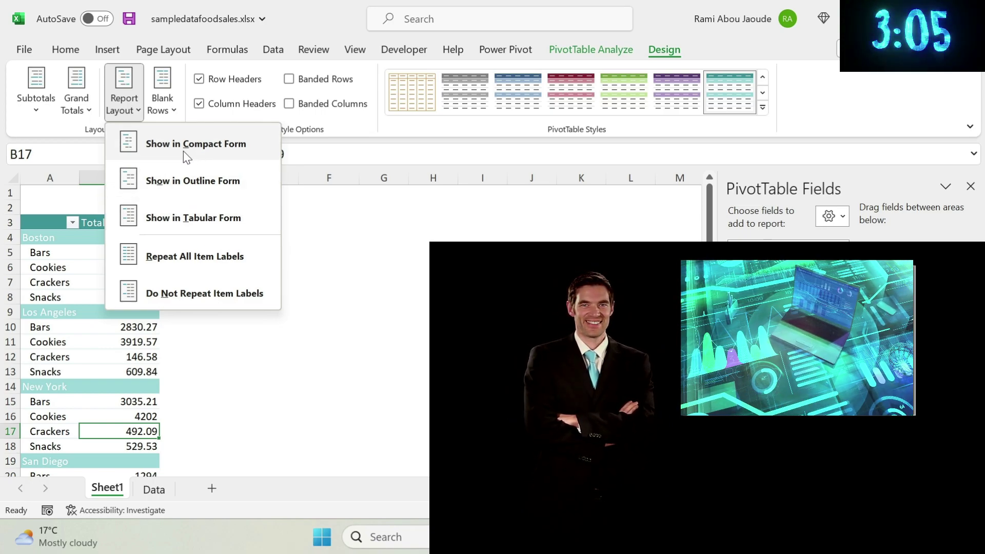
{"action": "left_click", "coordinate": [218, 150]}
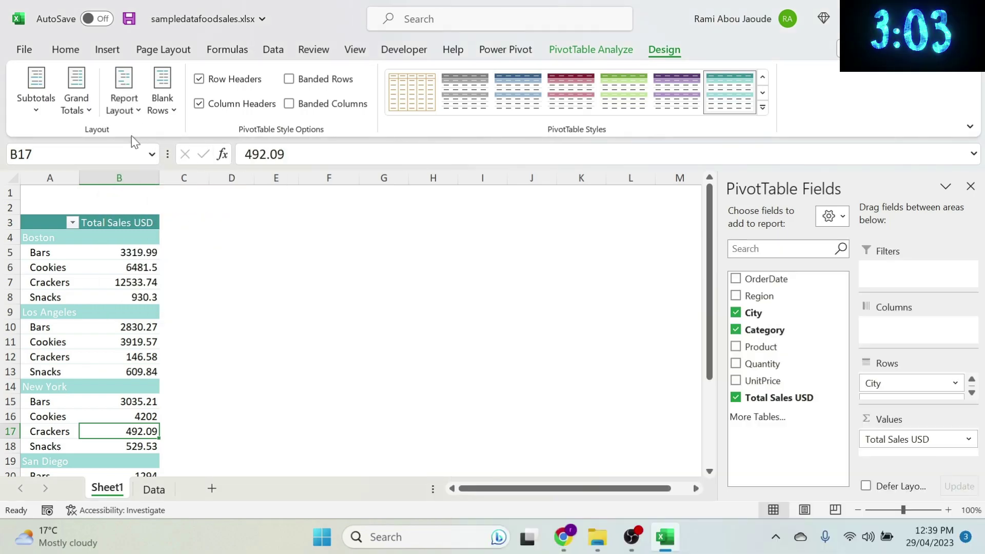
{"action": "left_click", "coordinate": [124, 85]}
{"action": "left_click", "coordinate": [190, 180]}
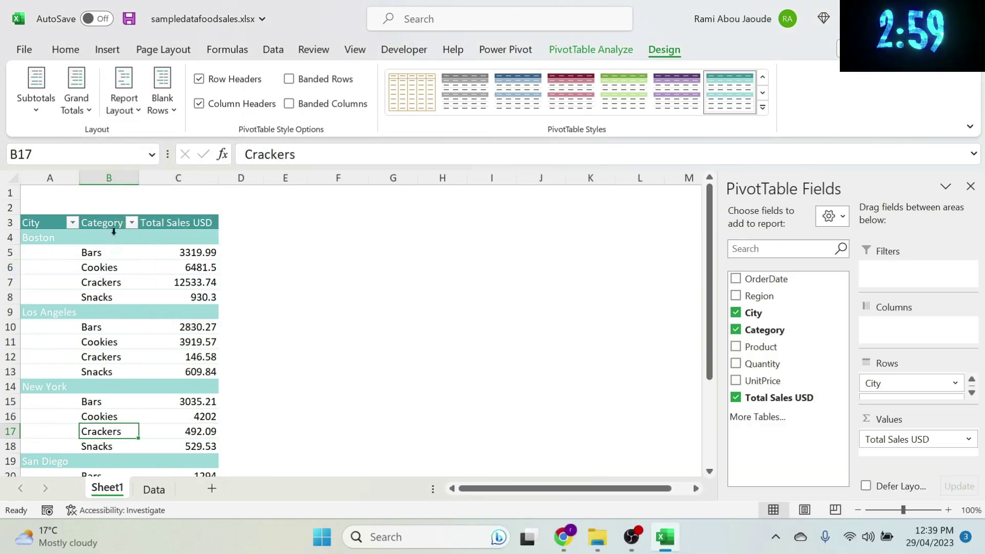
{"action": "left_click", "coordinate": [119, 103]}
{"action": "left_click", "coordinate": [269, 220]}
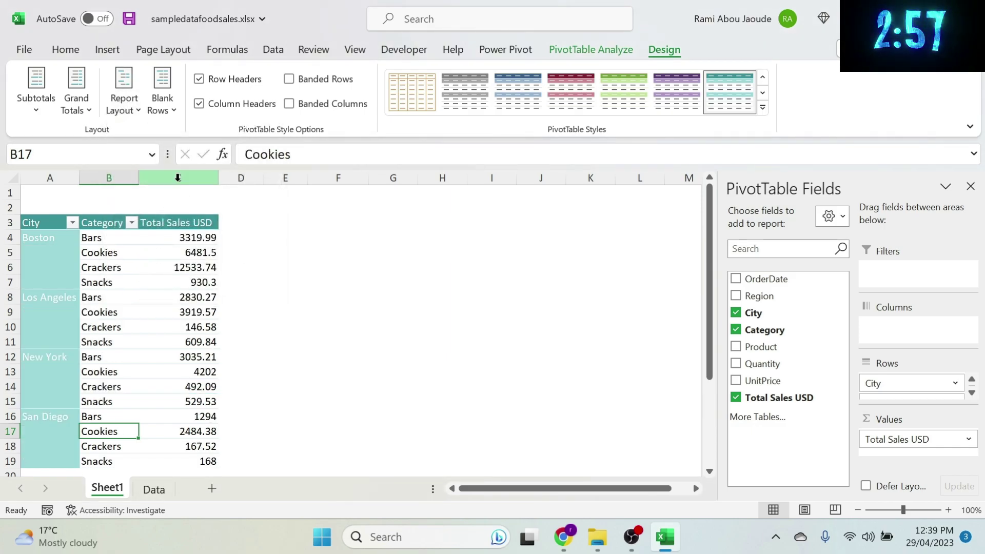
{"action": "left_click", "coordinate": [126, 95]}
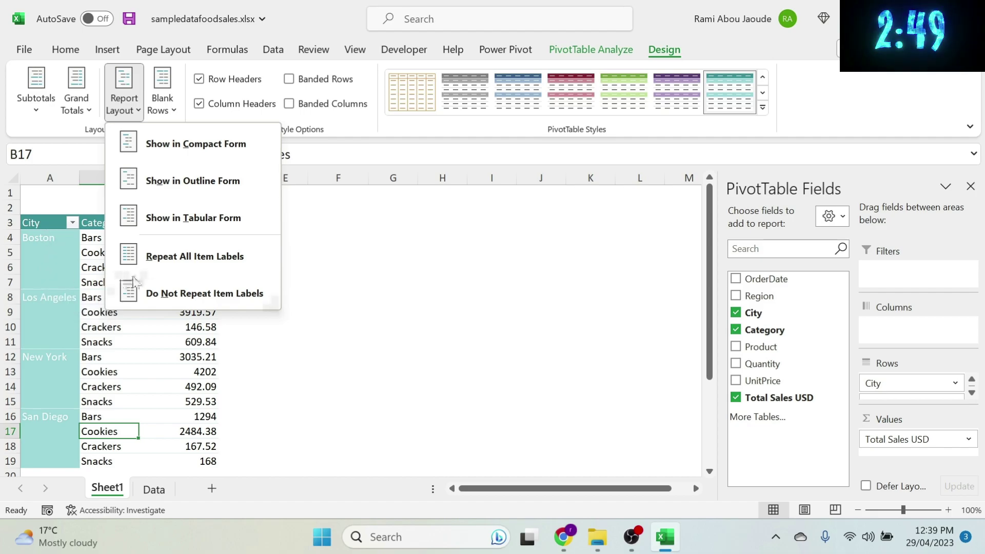
{"action": "left_click", "coordinate": [220, 260]}
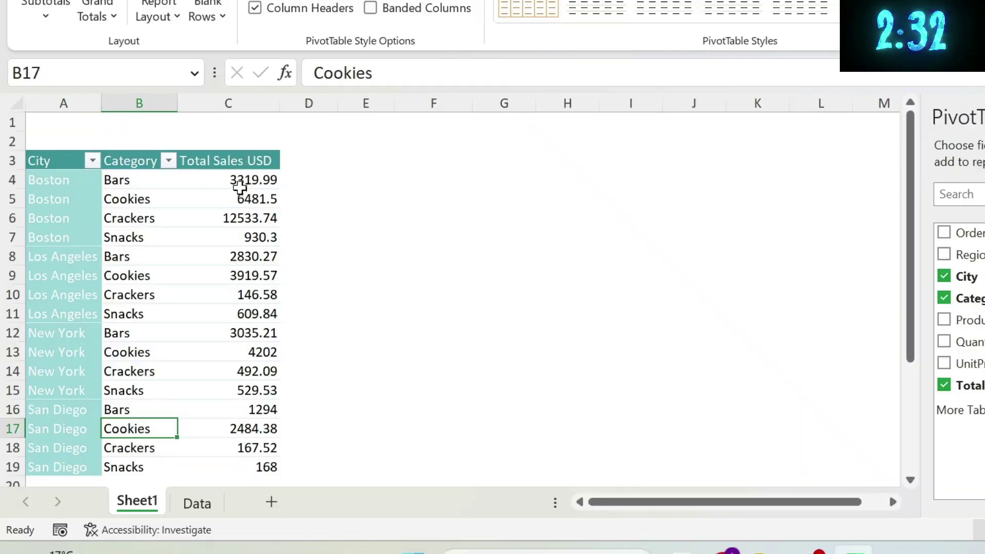
- Apply the custom number format 0 to the Total Sales USD values
{"action": "left_click", "coordinate": [240, 186]}
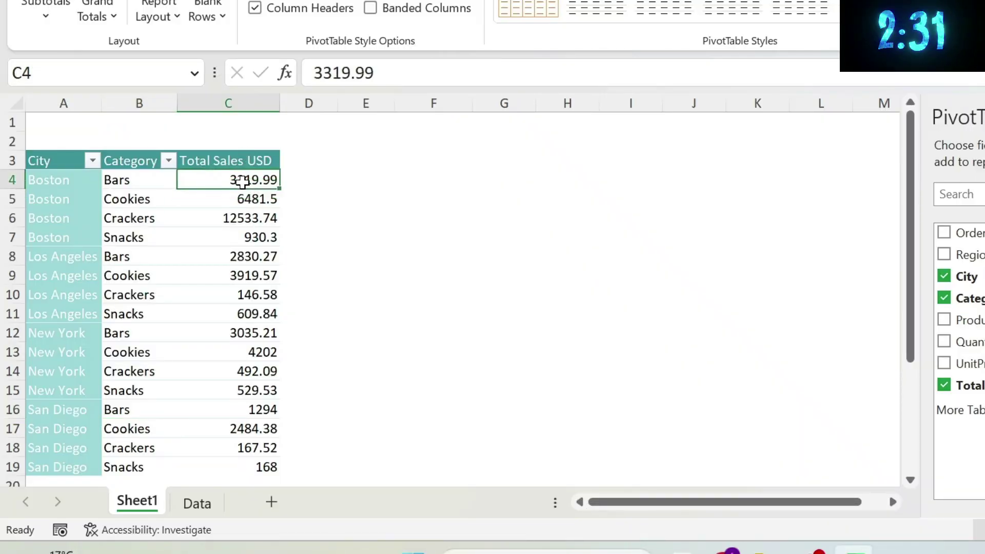
{"action": "right_click", "coordinate": [245, 181]}
{"action": "left_click", "coordinate": [362, 256]}
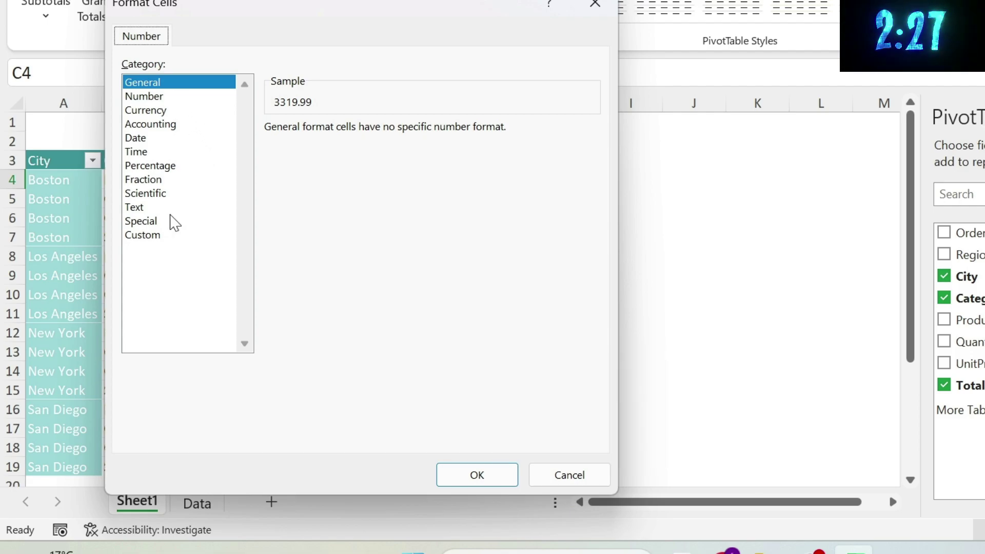
{"action": "left_click", "coordinate": [154, 235]}
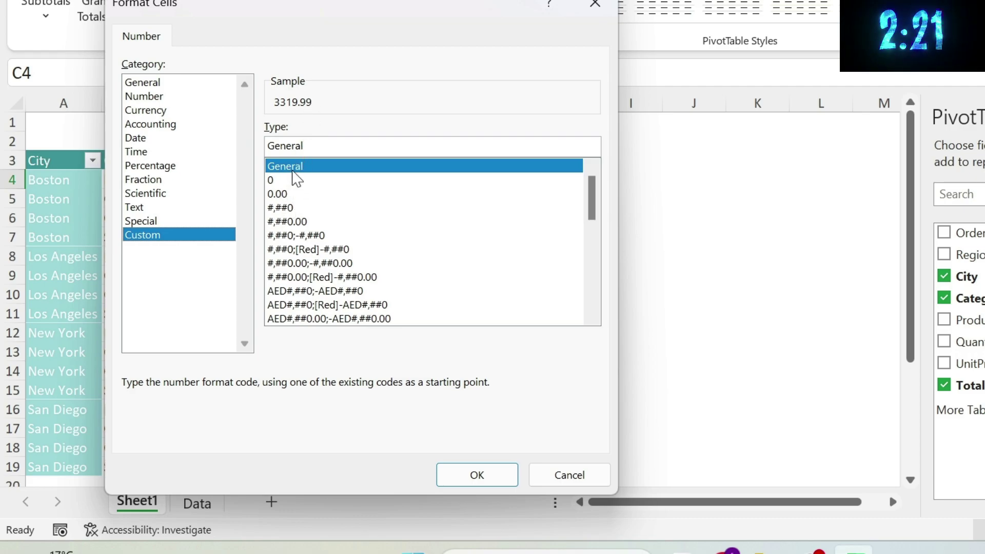
{"action": "left_click", "coordinate": [272, 180]}
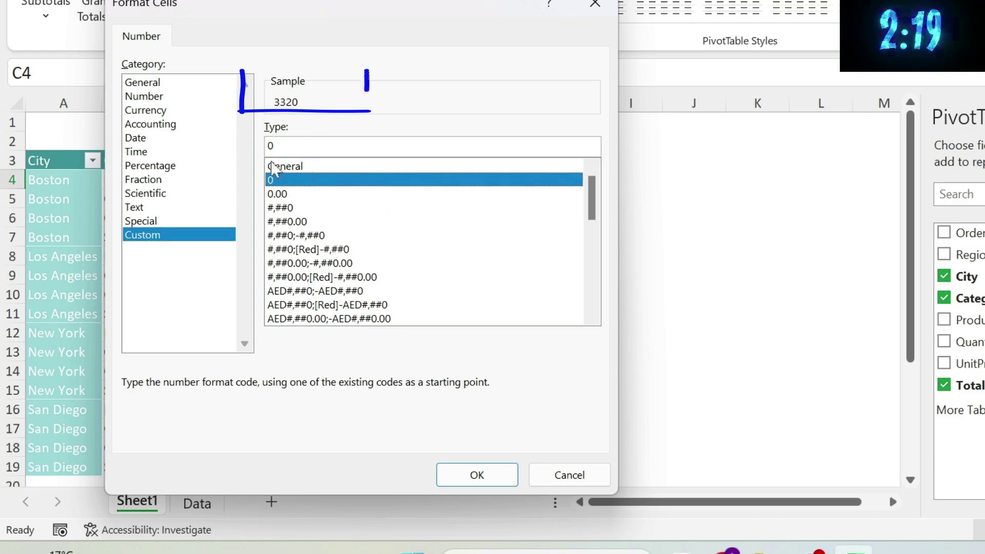
{"action": "left_click", "coordinate": [478, 474]}
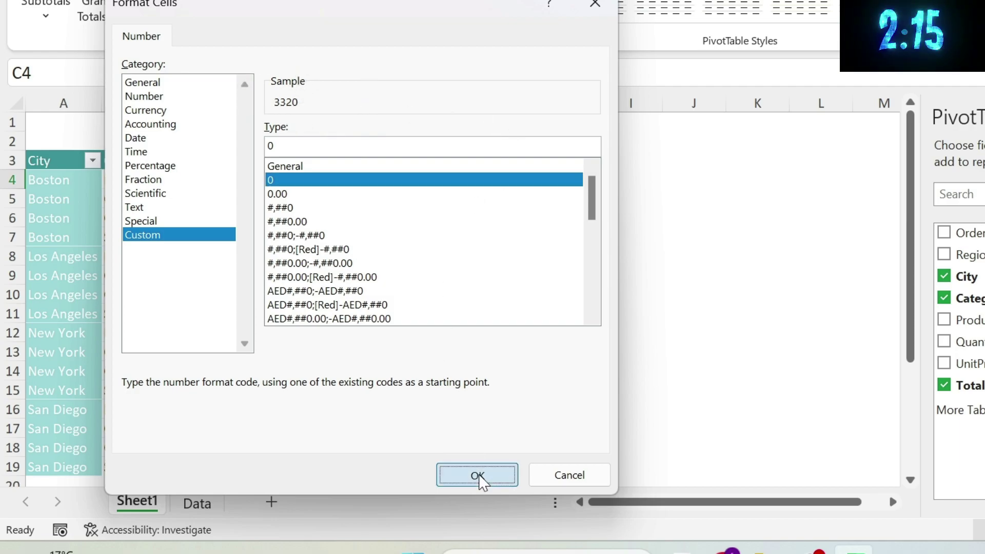
{"action": "left_click", "coordinate": [478, 476]}
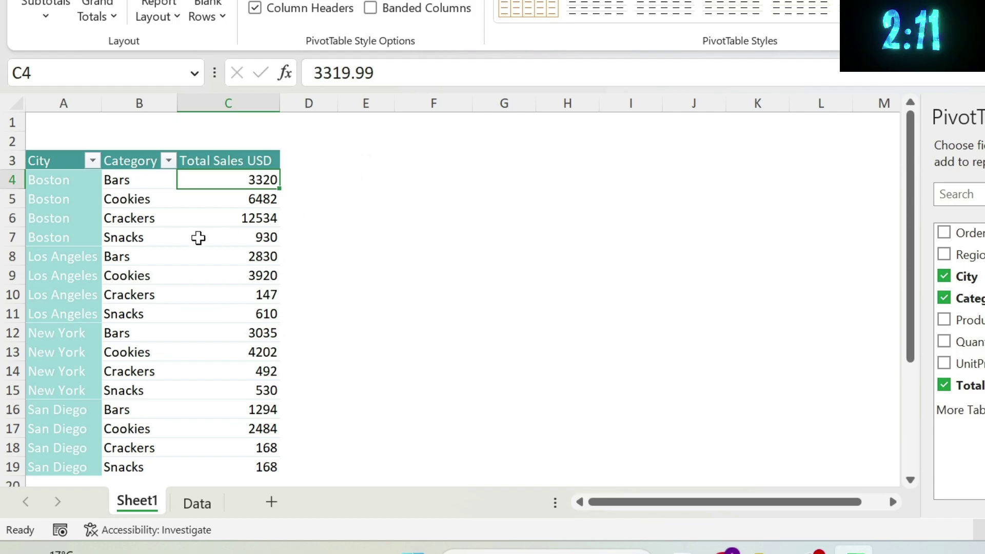
{"action": "mouse_move", "coordinate": [191, 238]}
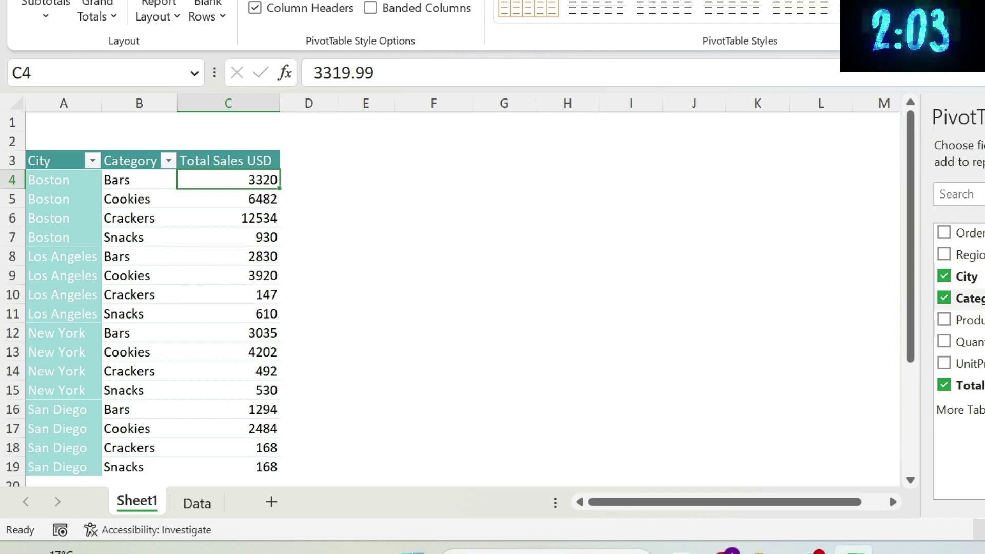
- Remove Category from the rows and sort cities by Total Sales USD, largest to smallest
{"action": "left_click", "coordinate": [944, 298]}
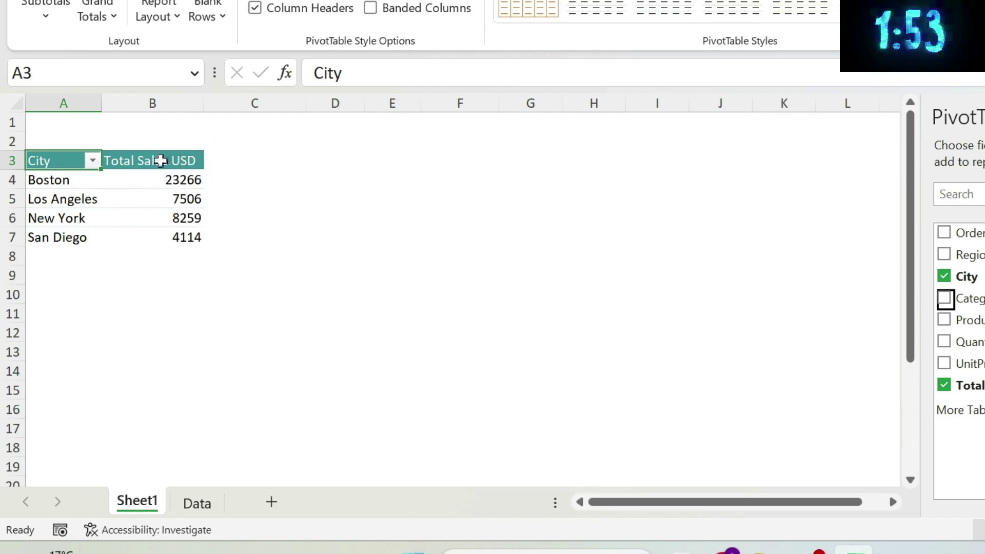
{"action": "right_click", "coordinate": [168, 185]}
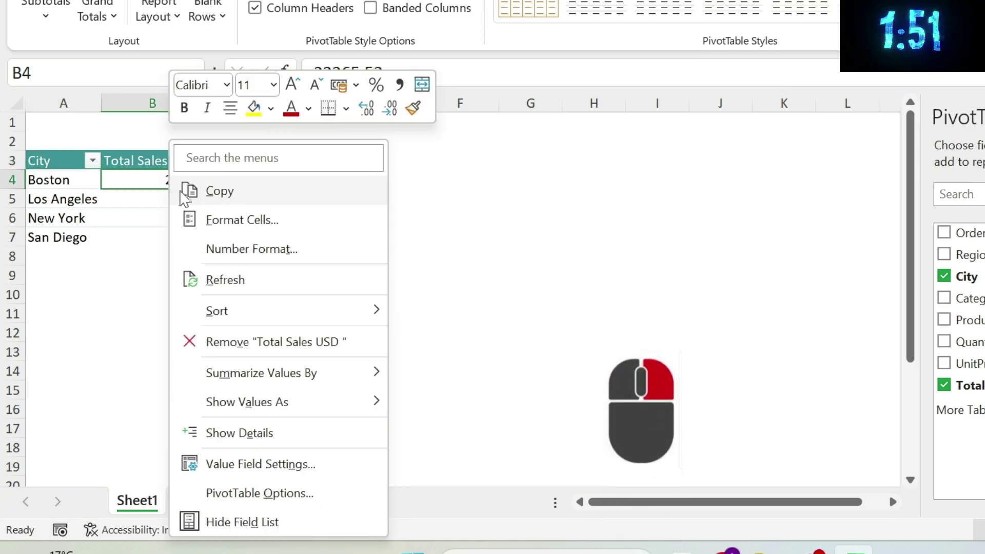
{"action": "mouse_move", "coordinate": [259, 310]}
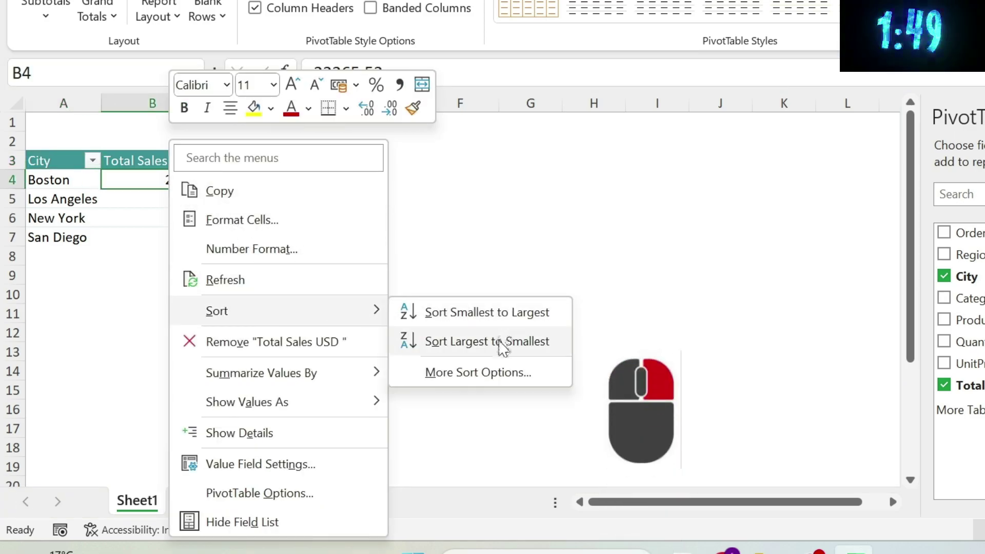
{"action": "left_click", "coordinate": [488, 341]}
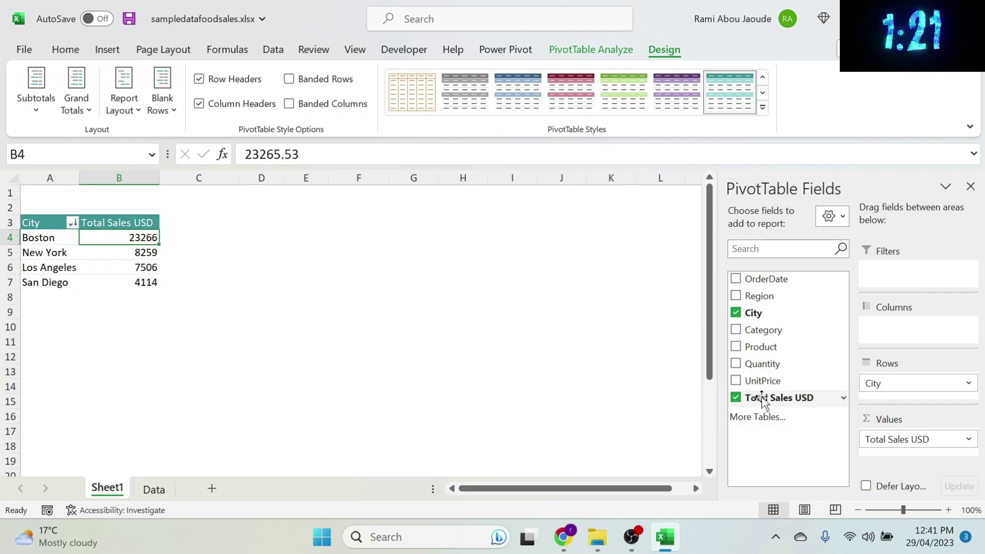
- Add Total Sales USD as a second value column shown as % of Grand Total
{"action": "left_click_drag", "start_coordinate": [752, 398], "coordinate": [912, 458]}
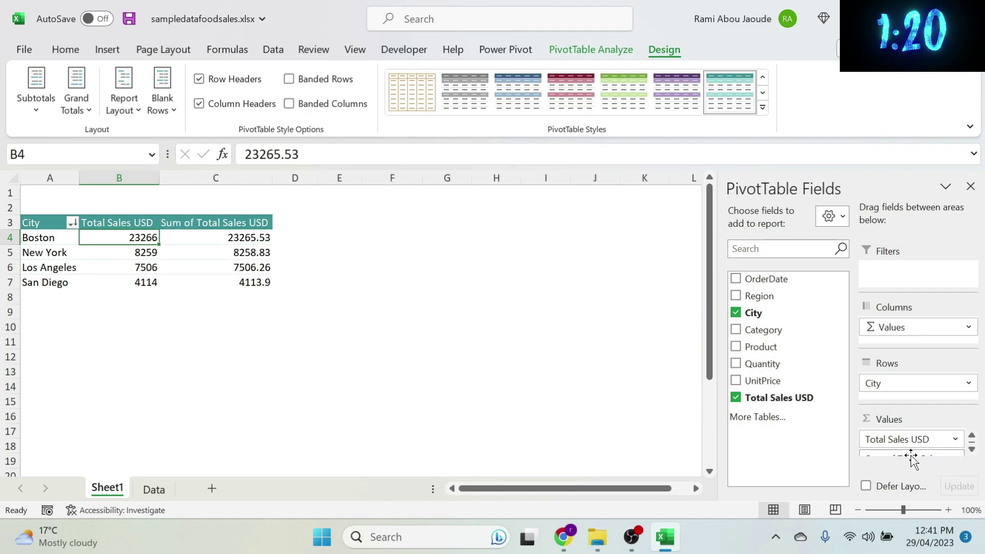
{"action": "right_click", "coordinate": [244, 237]}
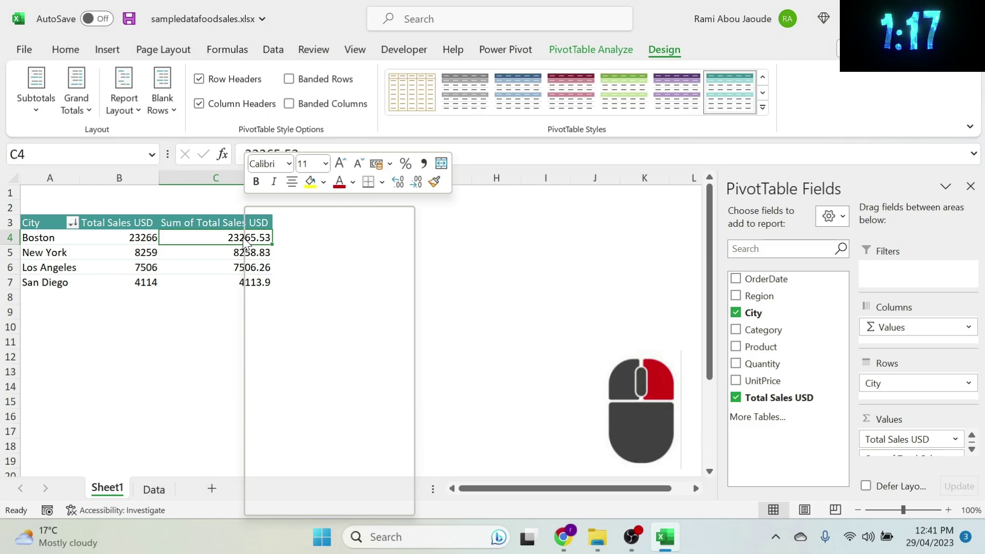
{"action": "mouse_move", "coordinate": [325, 414]}
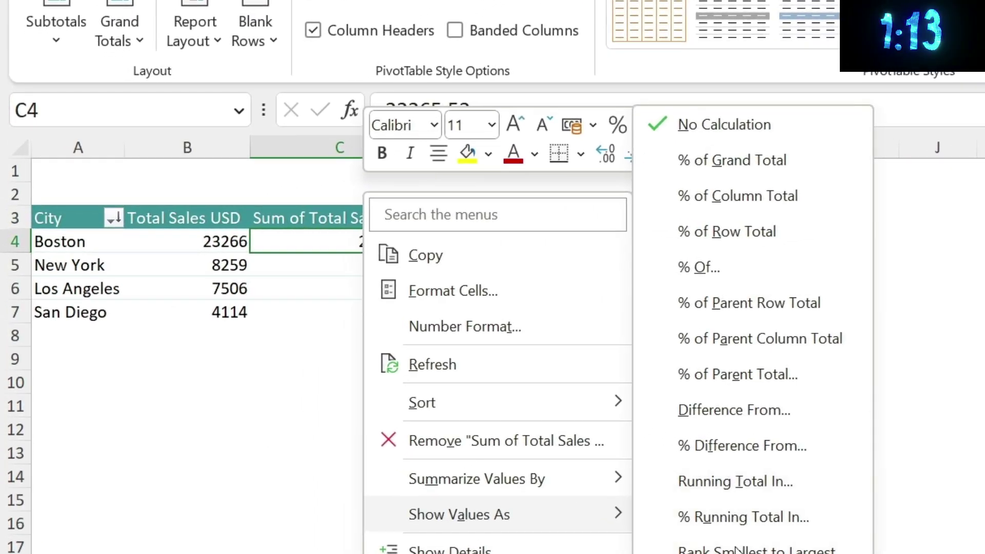
{"action": "left_click", "coordinate": [743, 163]}
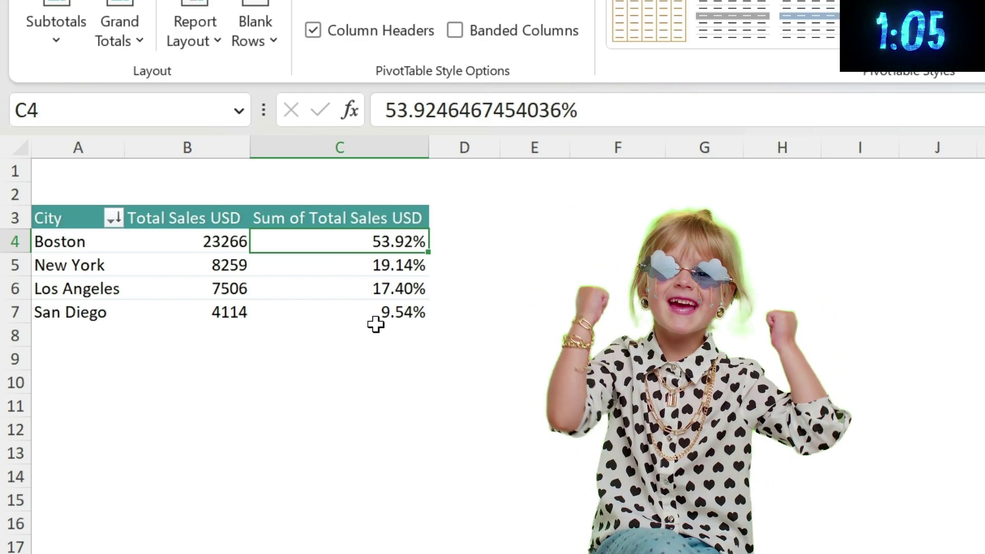
- Rename the percentage column header to %
{"action": "left_click", "coordinate": [342, 206]}
{"action": "left_click", "coordinate": [365, 215]}
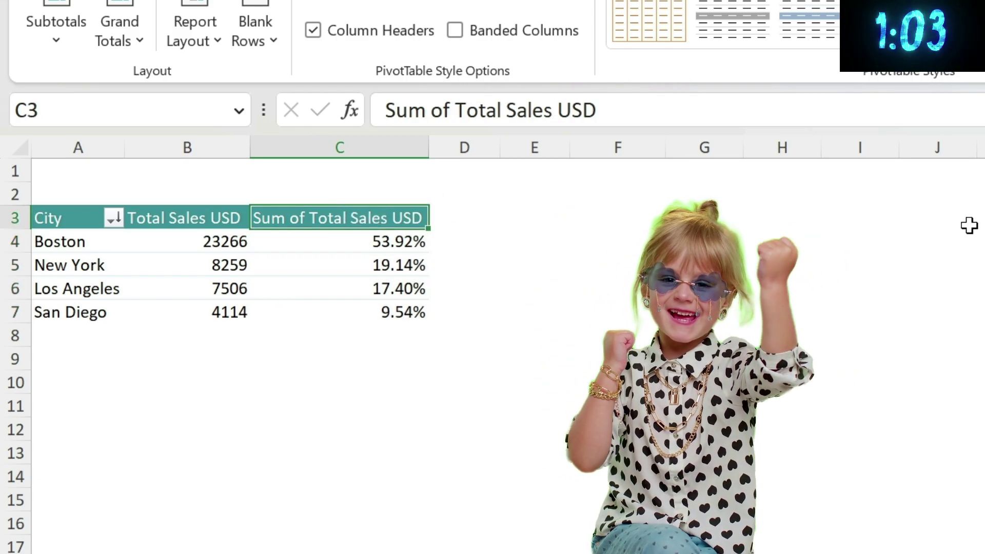
{"action": "type", "text": "%"}
{"action": "key", "text": "Return"}
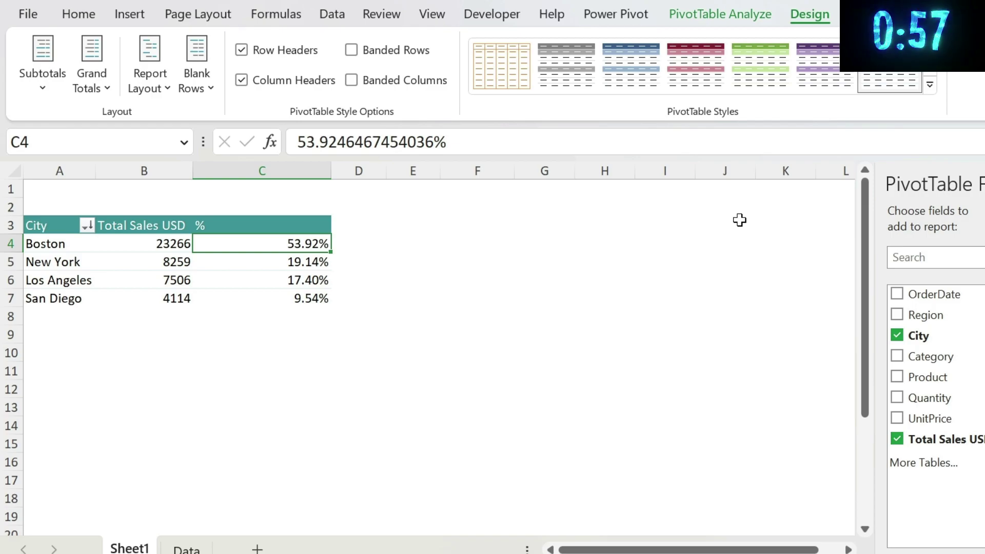
- Insert a Category slicer for the PivotTable
{"action": "left_click", "coordinate": [731, 17]}
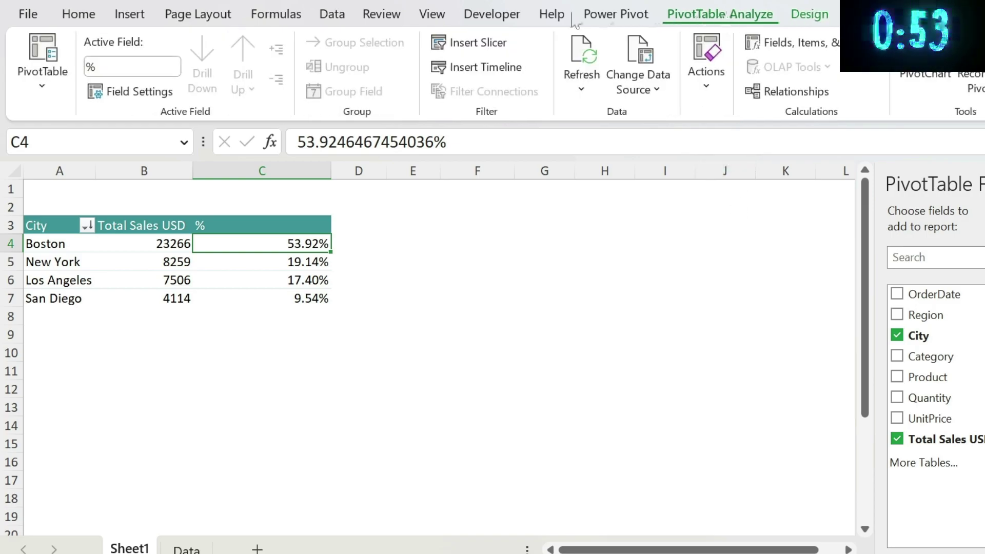
{"action": "left_click", "coordinate": [485, 45]}
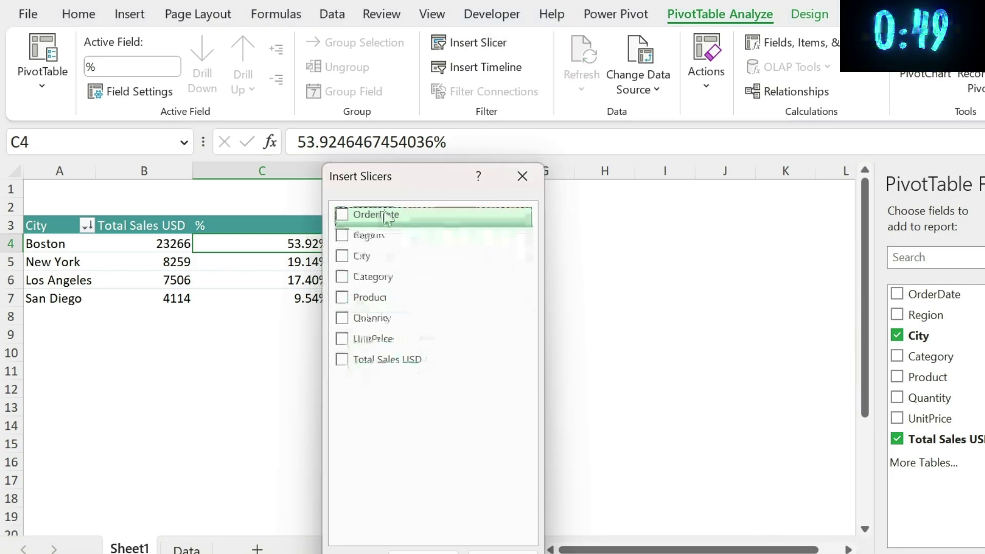
{"action": "left_click", "coordinate": [343, 278]}
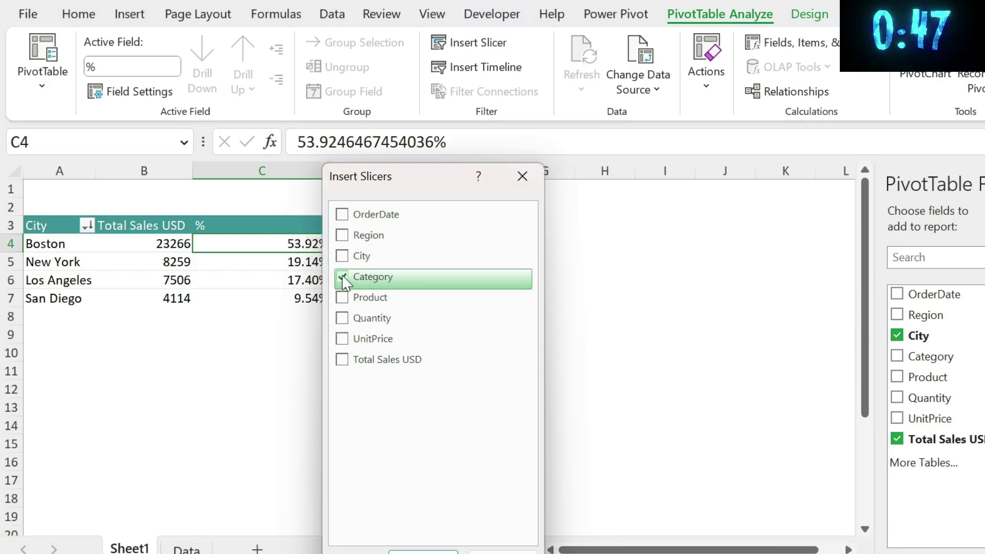
{"action": "left_click", "coordinate": [422, 550]}
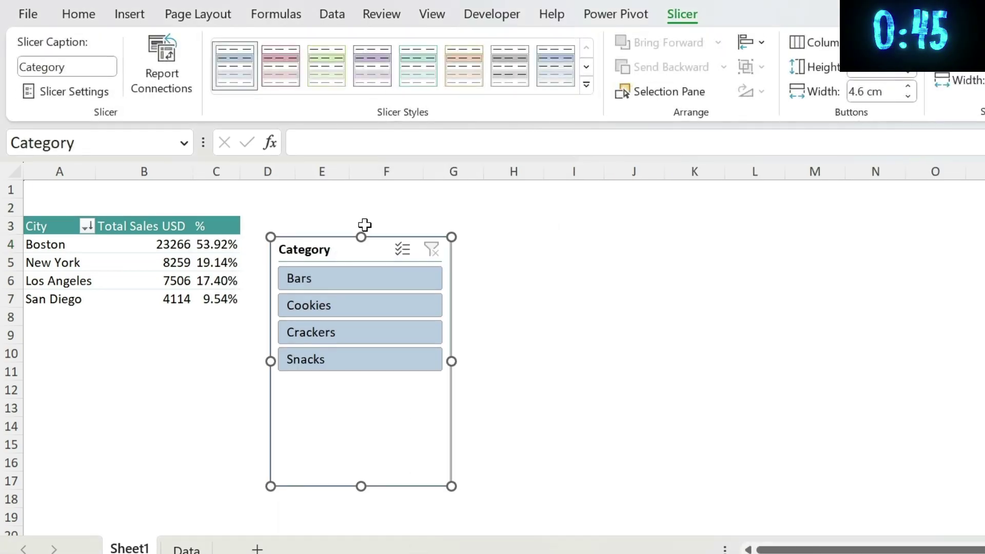
- Style the slicer teal, resize it beside the table, and multi-select Bars and Crackers
{"action": "left_click_drag", "start_coordinate": [314, 236], "coordinate": [294, 207]}
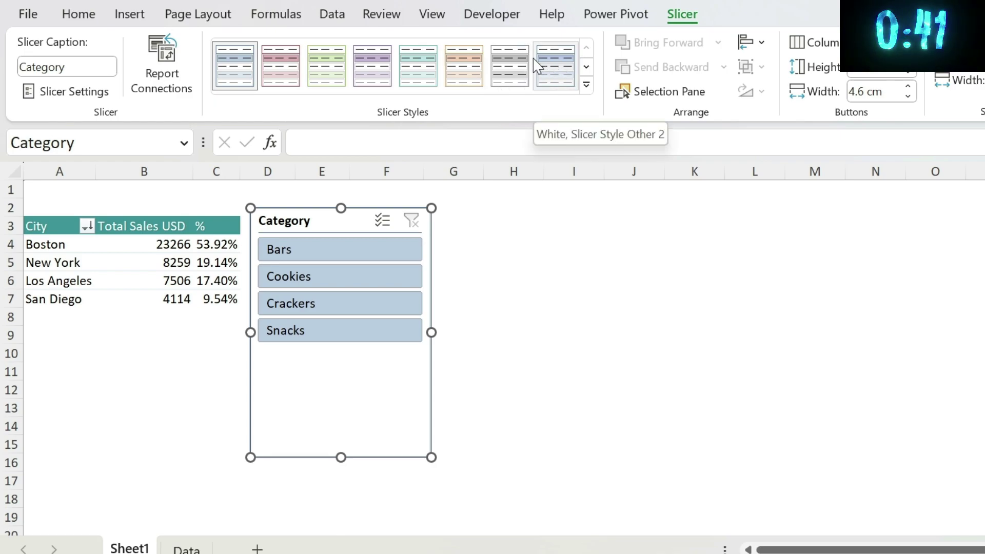
{"action": "left_click", "coordinate": [410, 77]}
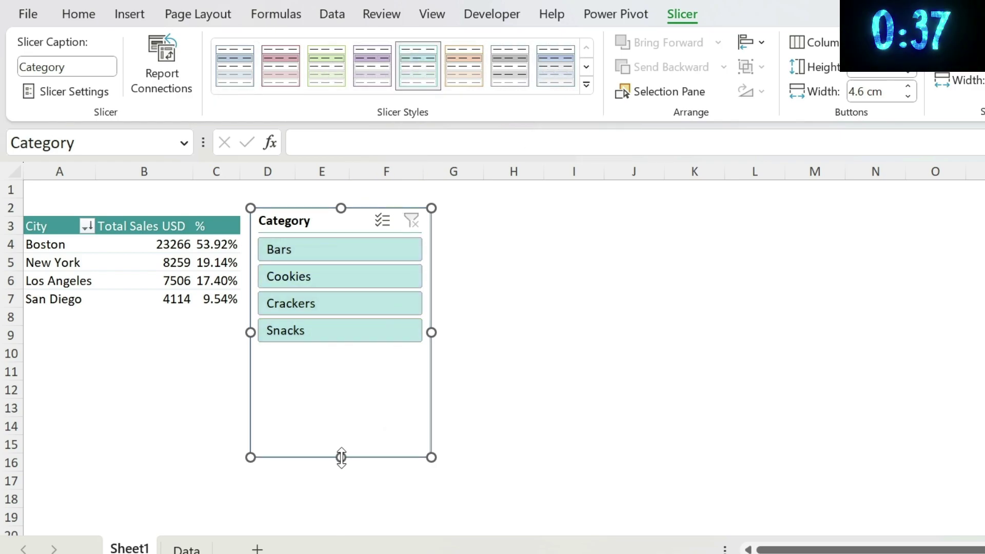
{"action": "left_click_drag", "start_coordinate": [341, 457], "coordinate": [341, 365]}
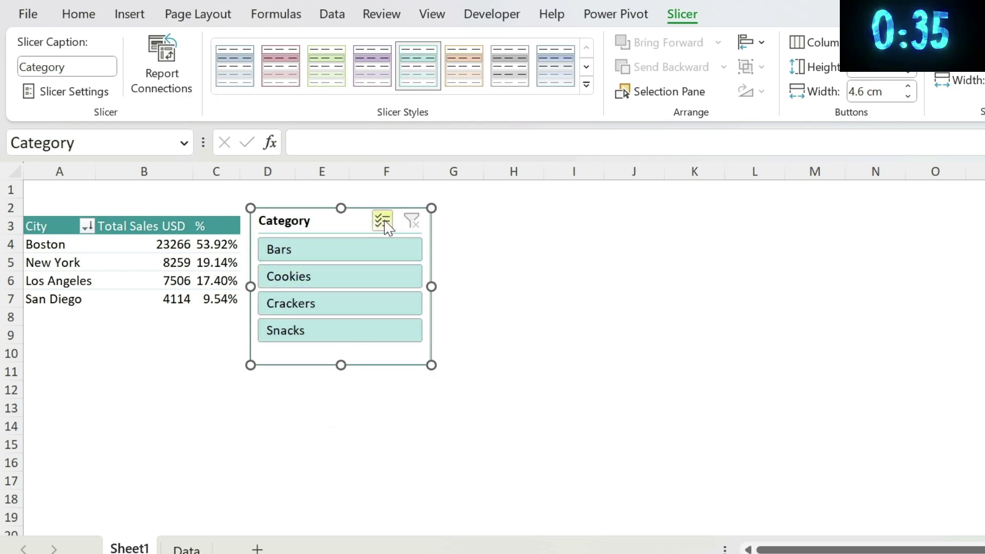
{"action": "left_click", "coordinate": [386, 227]}
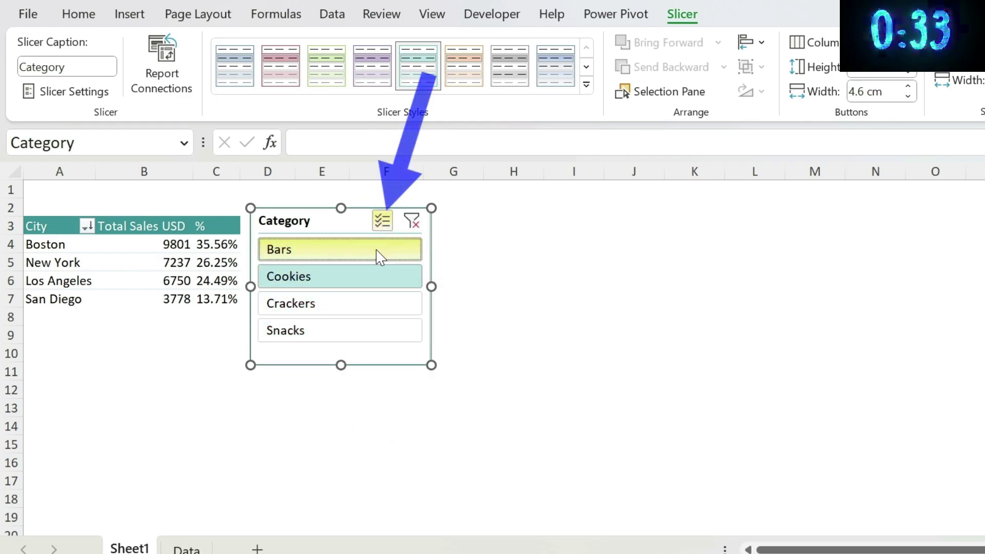
{"action": "left_click", "coordinate": [363, 282]}
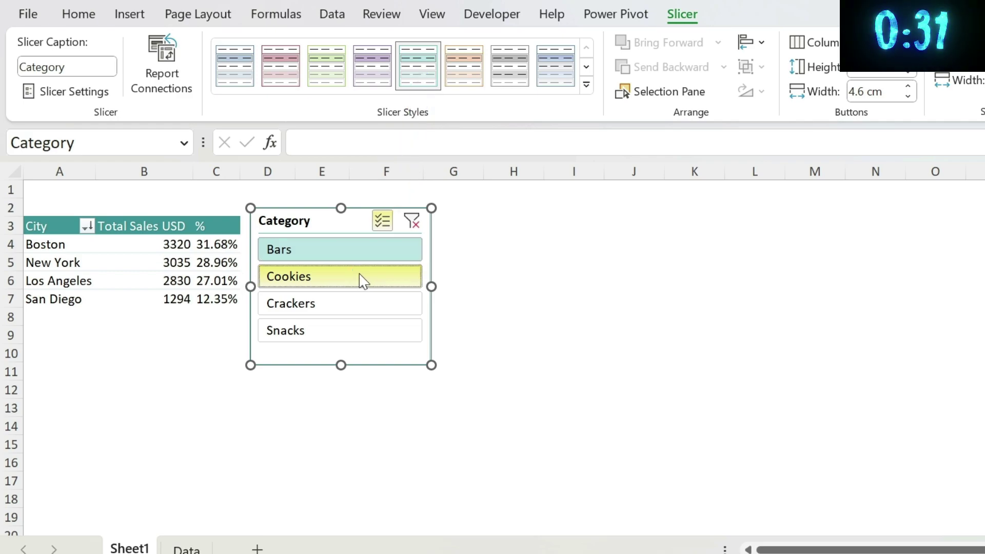
{"action": "left_click", "coordinate": [330, 303]}
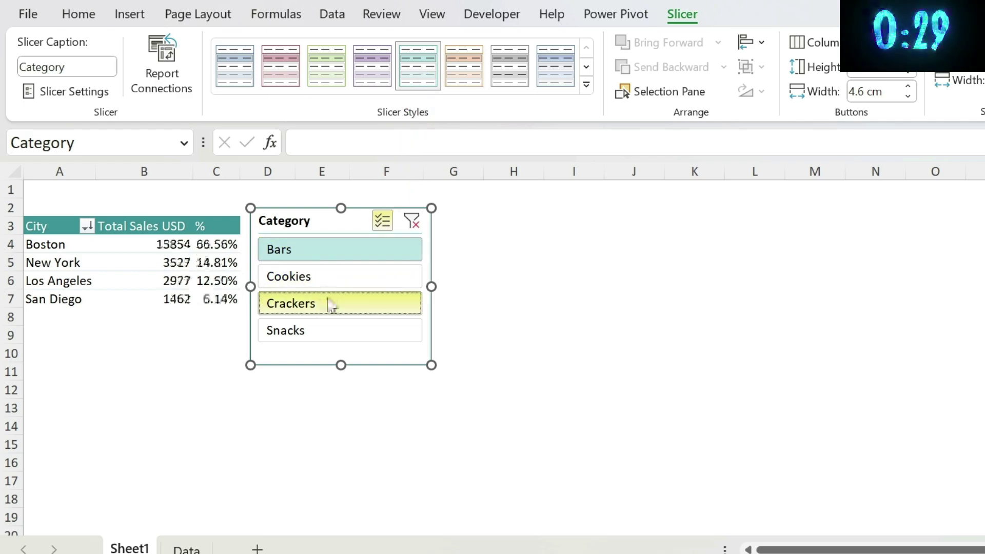